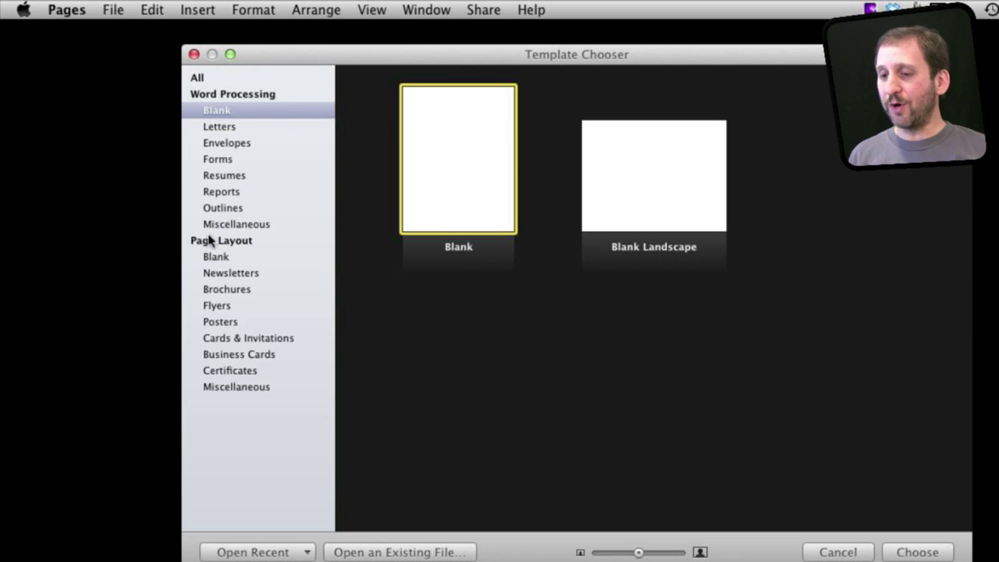
- Create a blank canvas document and place a new three-column table near the page's top-left
left_click(219, 258)
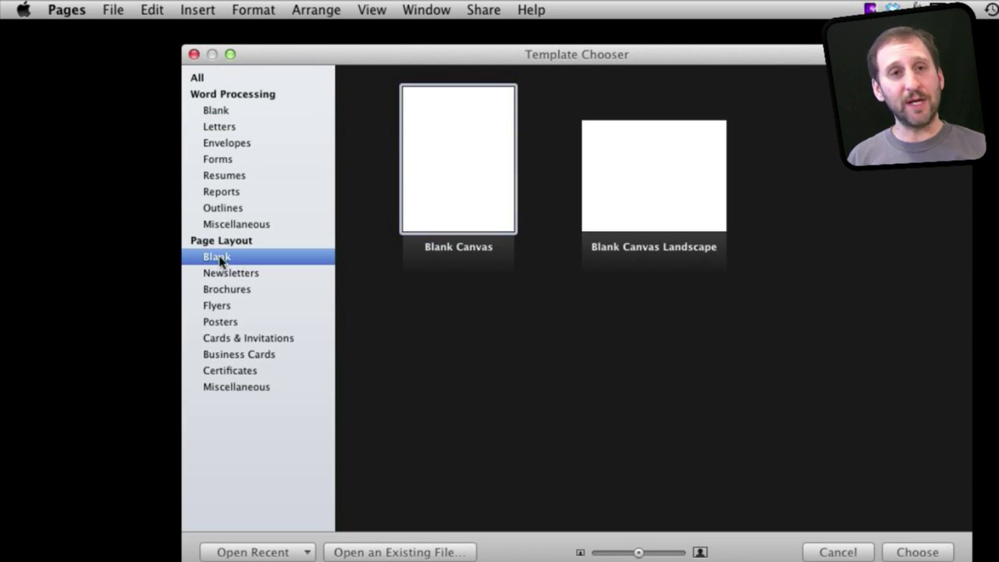
left_click(898, 553)
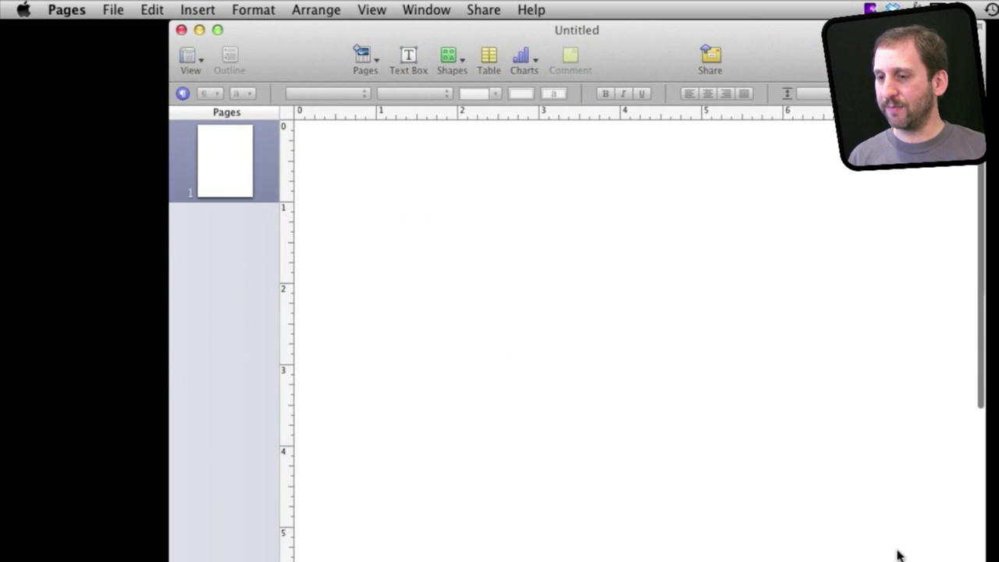
left_click_drag(395, 39, 251, 28)
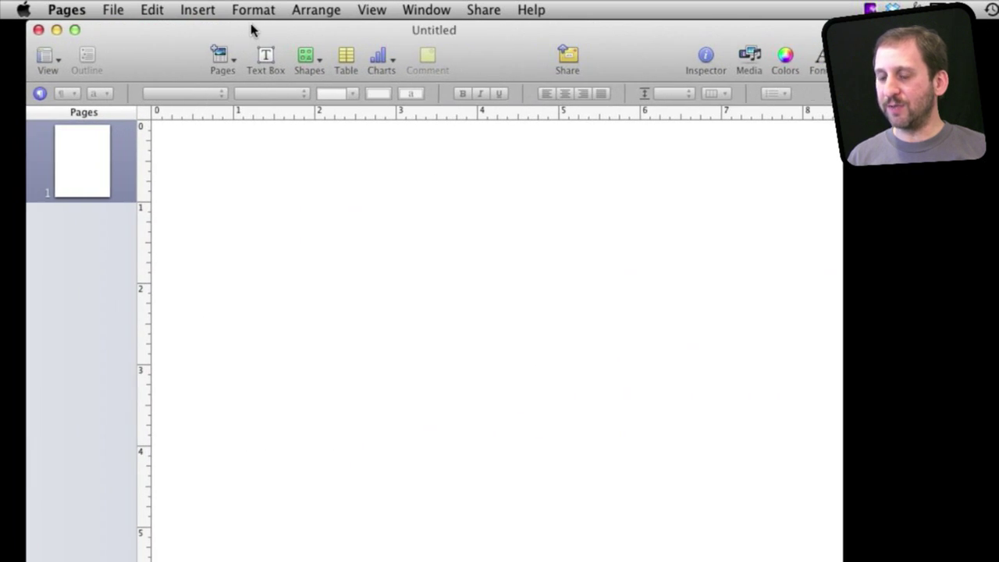
left_click(347, 62)
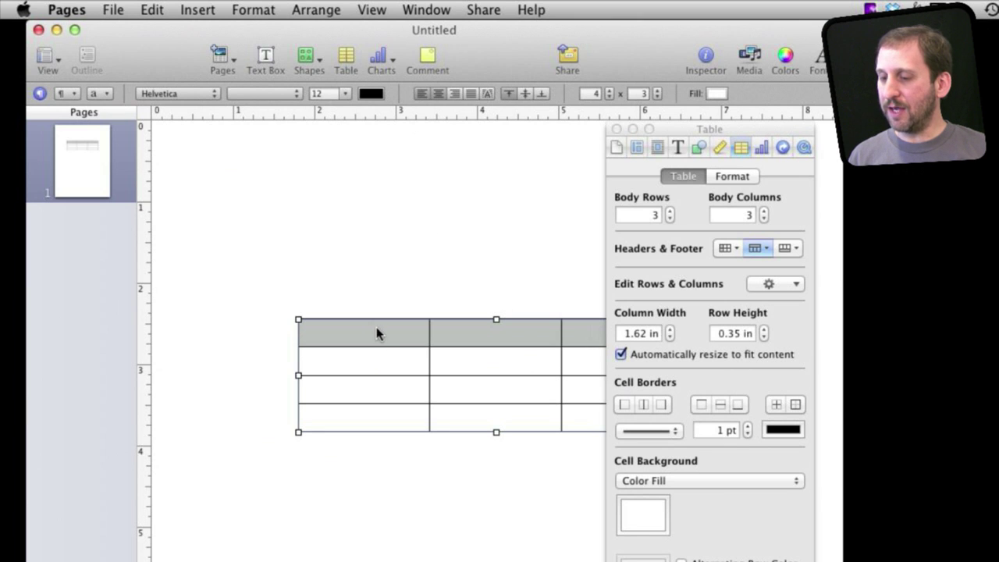
left_click_drag(373, 334, 268, 184)
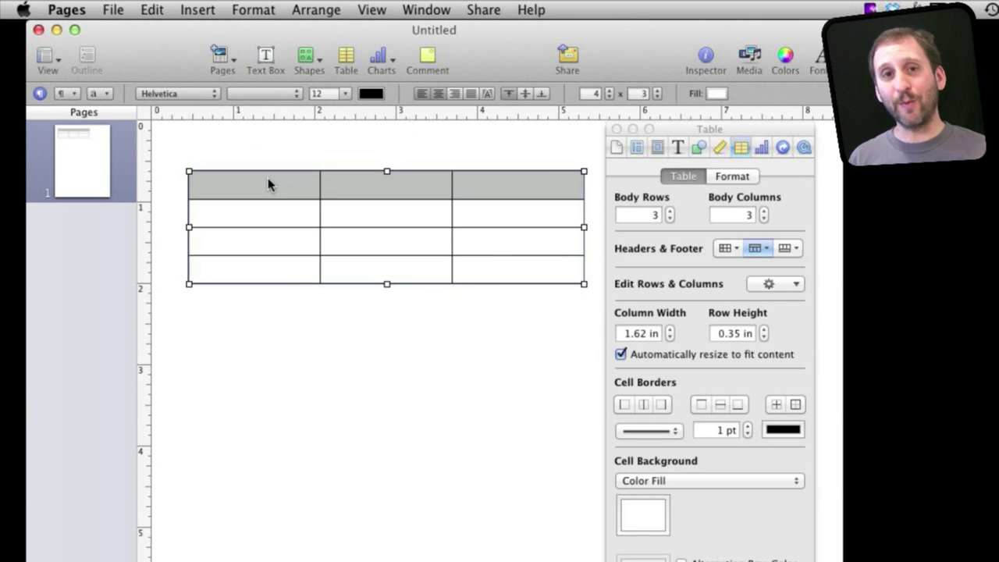
- Type the header cells Apple, Orange and Bananas
left_click(268, 184)
left_click(318, 162)
left_click(261, 186)
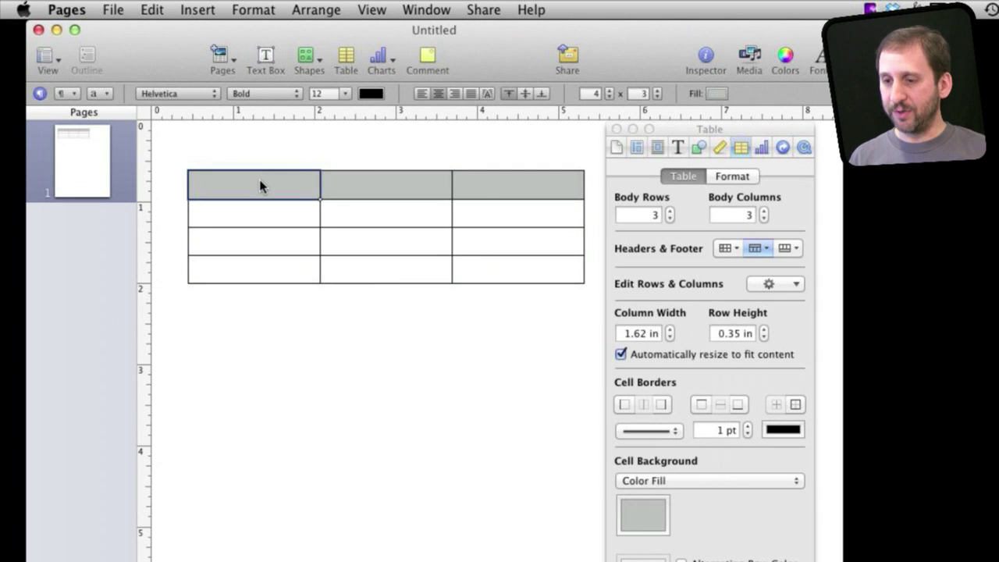
left_click(257, 182)
type("Apple")
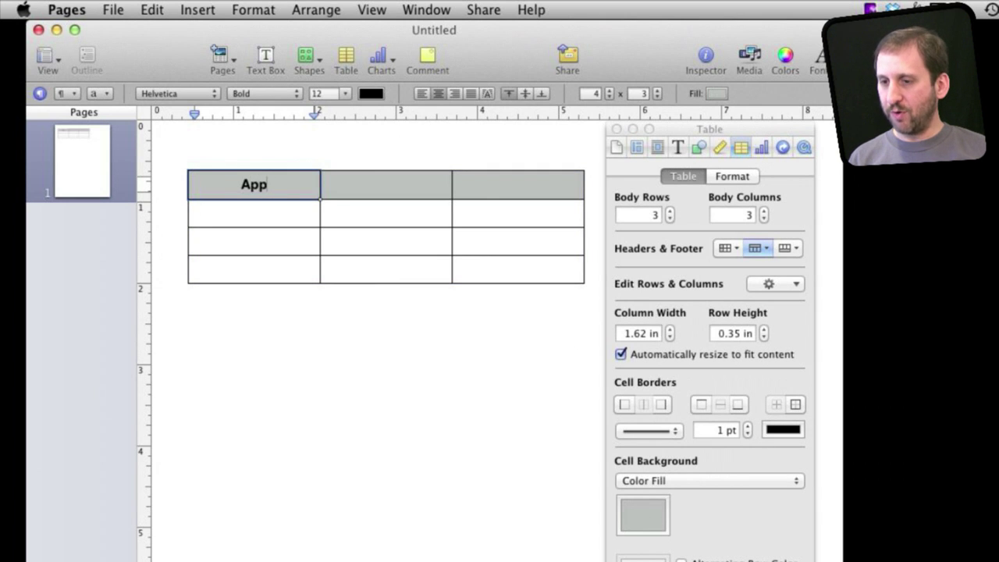
key("Tab")
type("Orange")
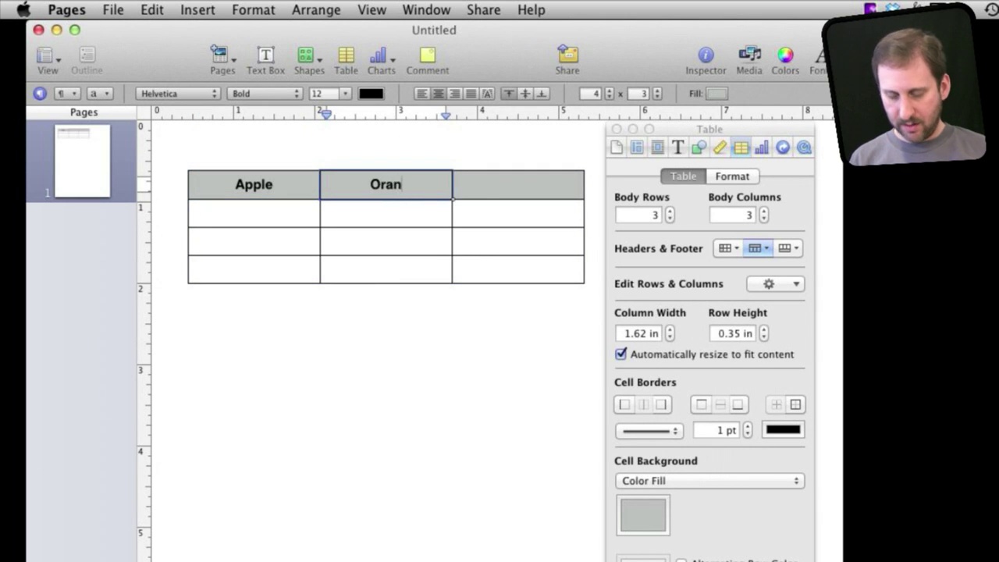
key("Tab")
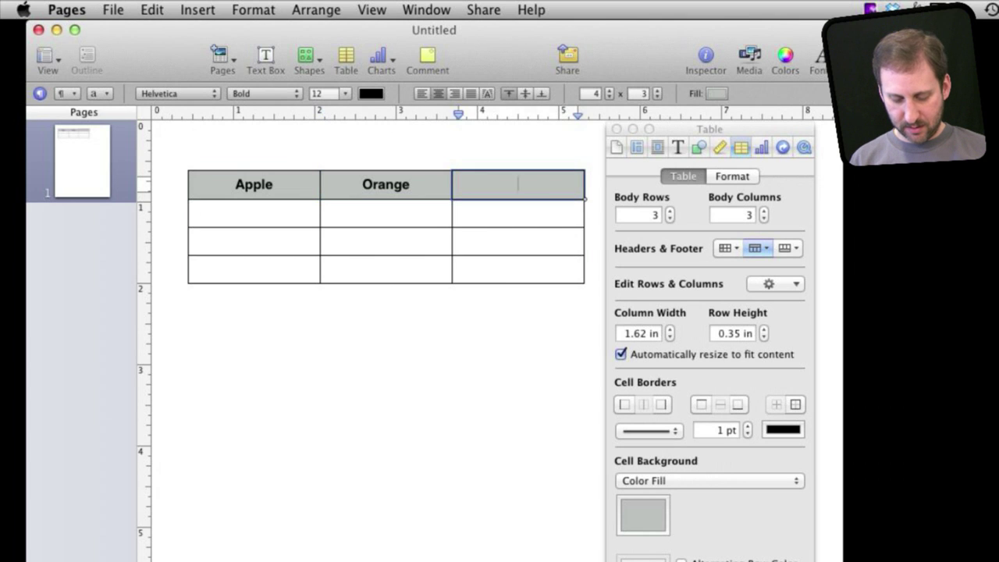
type("Bananas")
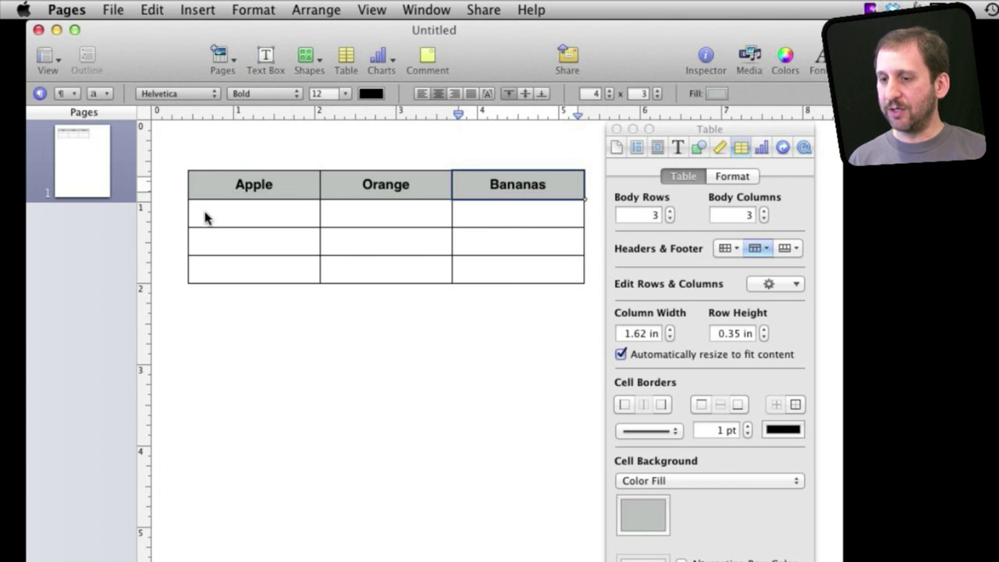
- Fill the three body rows with 5/7/9, 12/5/8 and 3/7/1
left_click(242, 221)
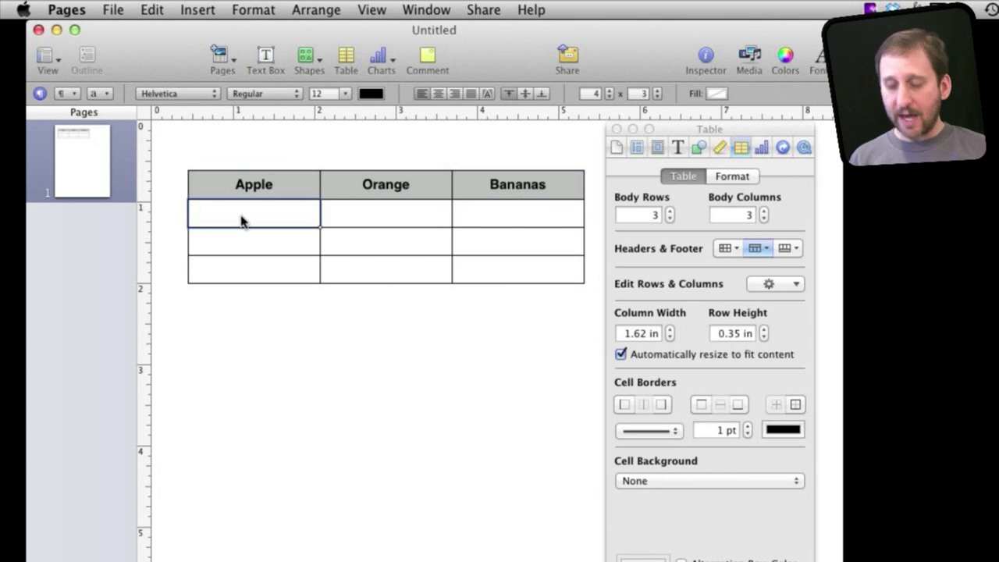
left_click(241, 217)
type("5")
key("Tab")
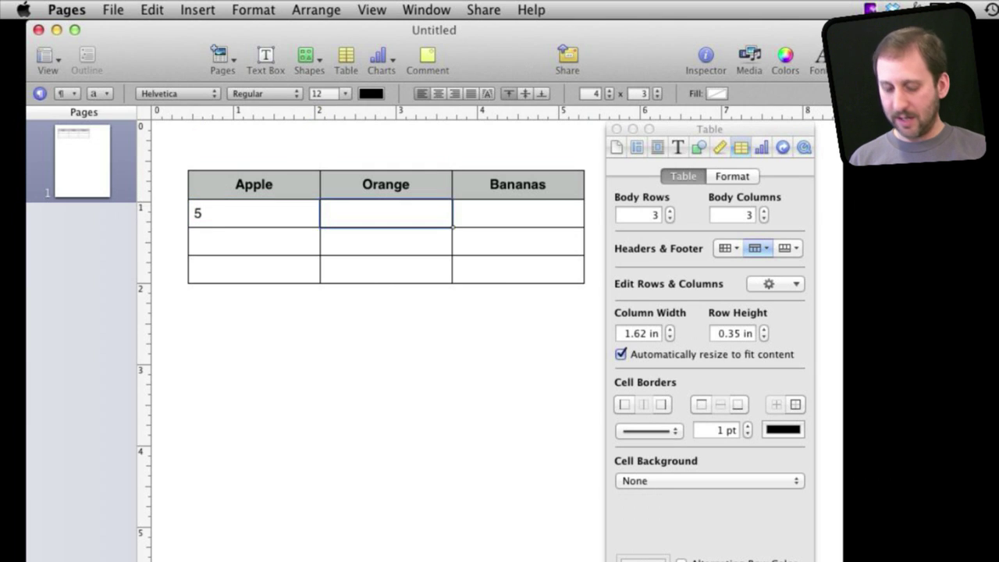
type("7")
key("Tab")
type("9")
key("Tab")
type("12")
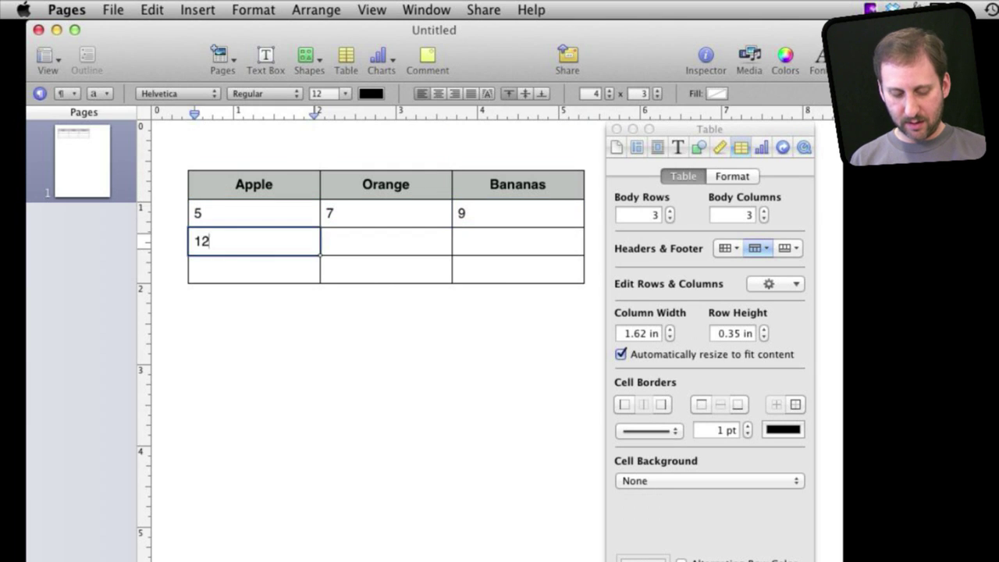
key("Tab")
type("5")
key("Tab")
type("8")
key("Tab")
type("3")
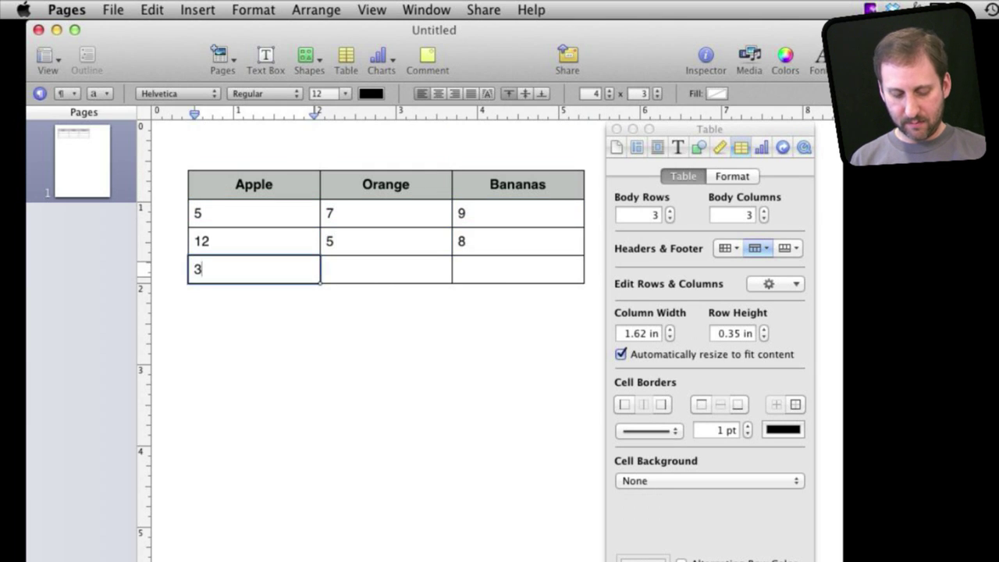
key("Tab")
type("7")
key("Tab")
type("1")
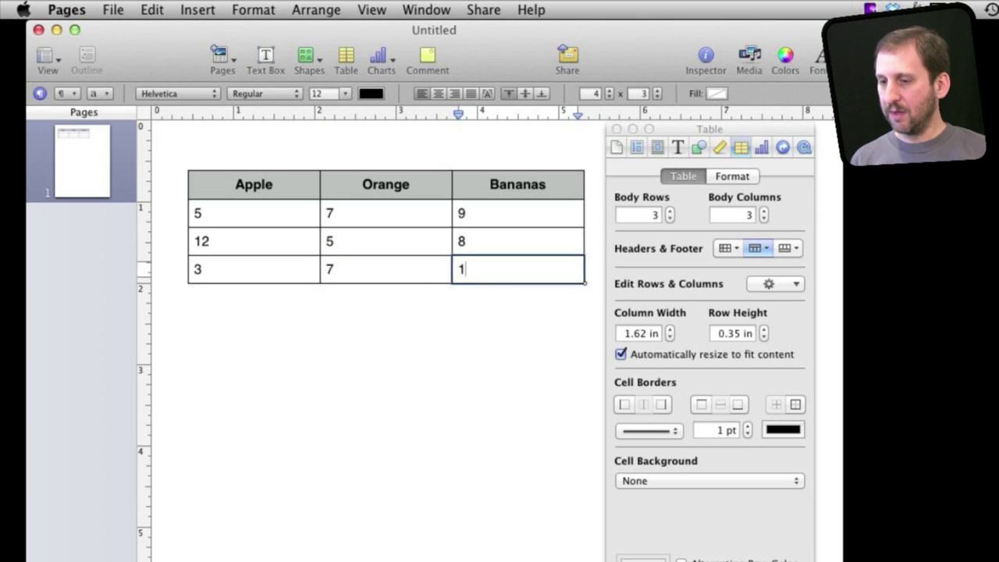
left_click(461, 337)
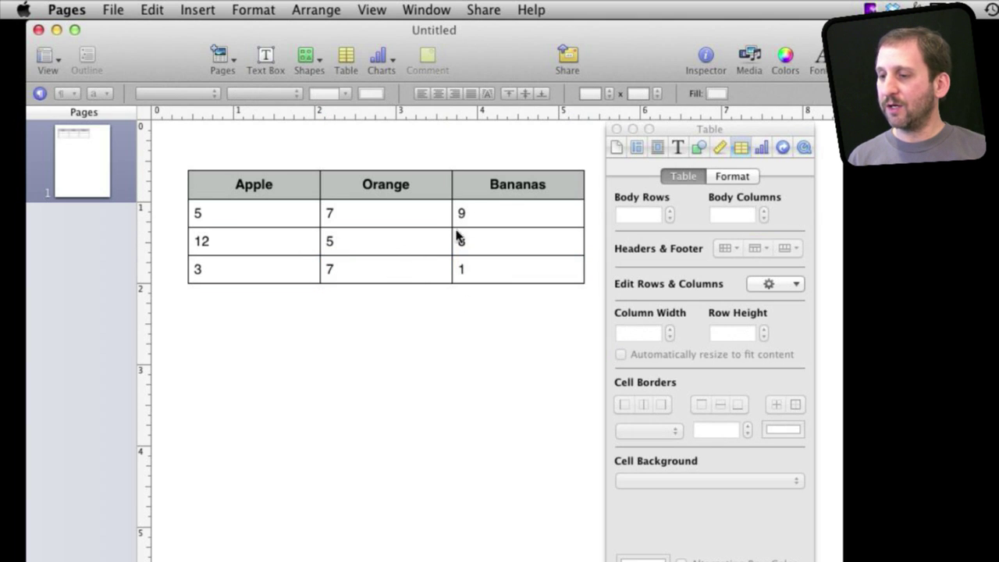
- Try adding body rows and columns, then return the table to three rows and three columns
left_click(486, 187)
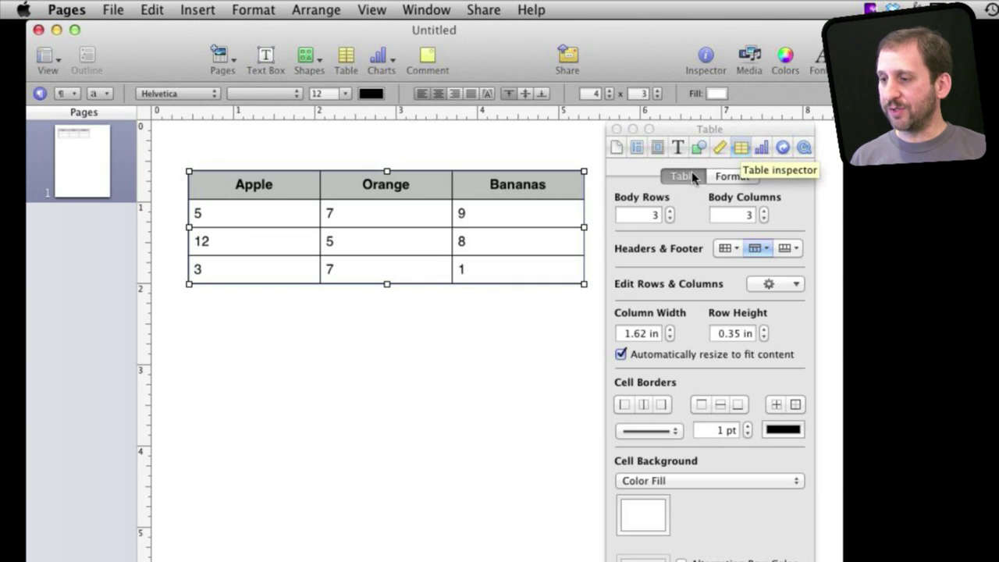
left_click(670, 210)
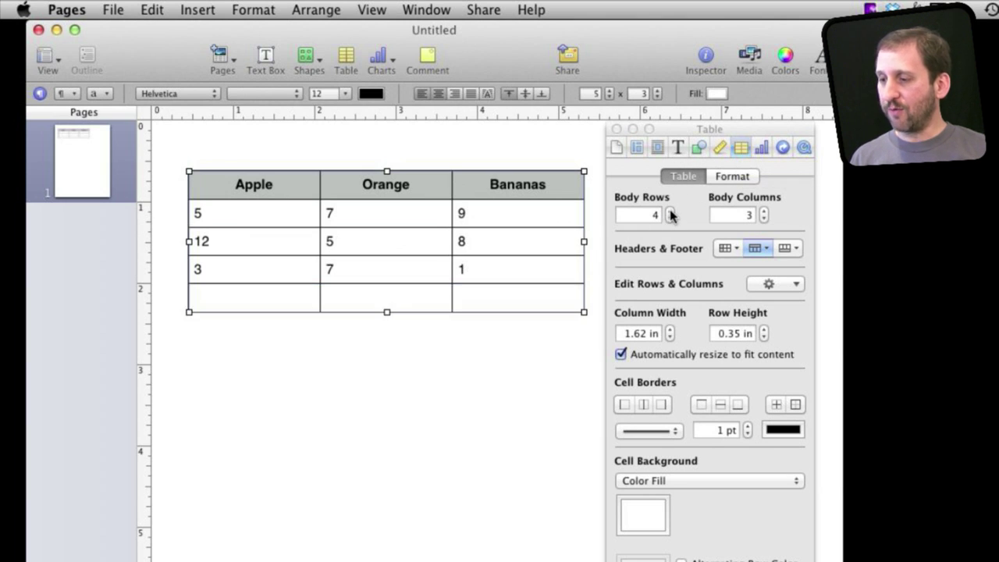
left_click(670, 219)
left_click(763, 211)
left_click(763, 211)
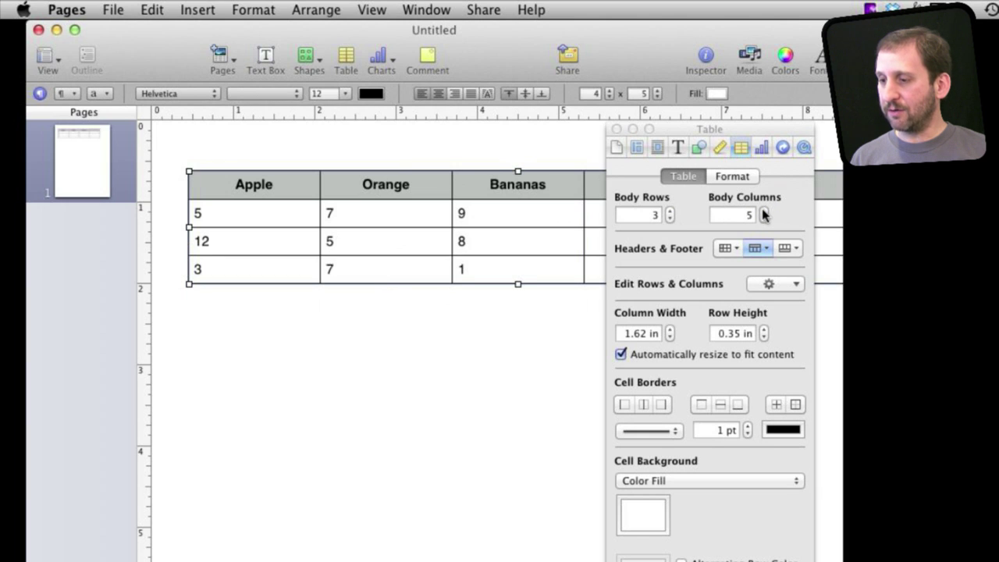
left_click(764, 219)
left_click(764, 219)
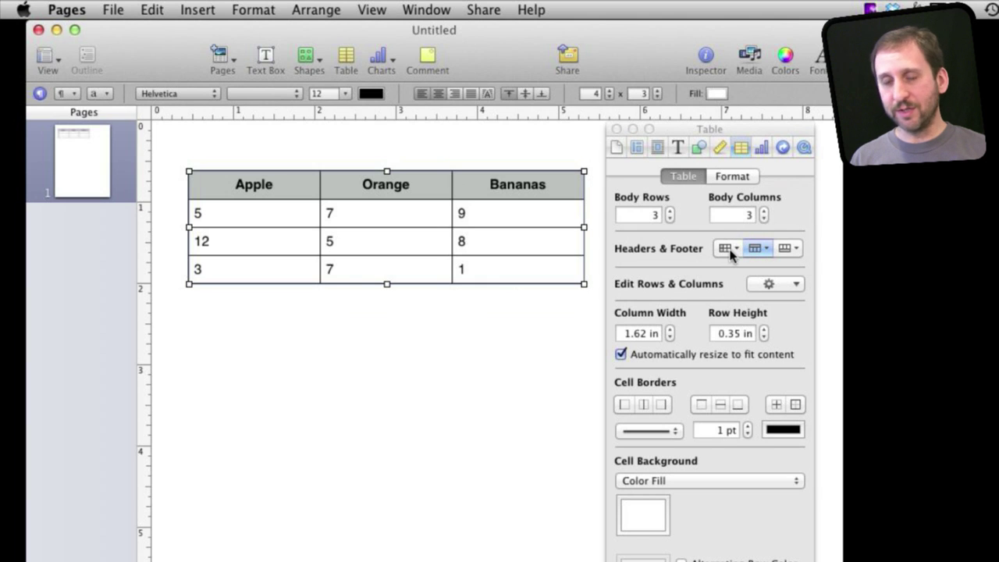
- Add one footer row to the table and select its Apple cell
left_click(794, 251)
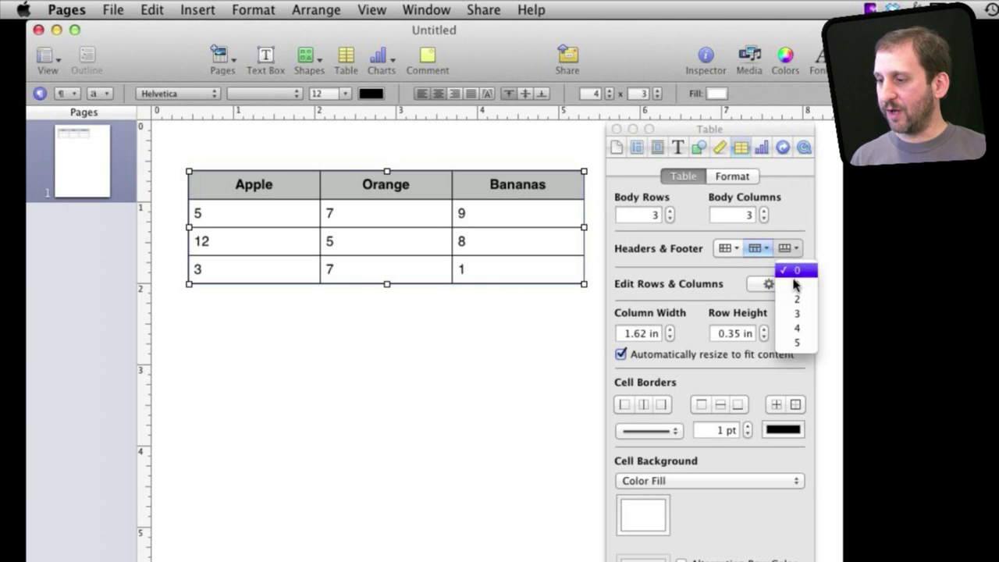
left_click(796, 286)
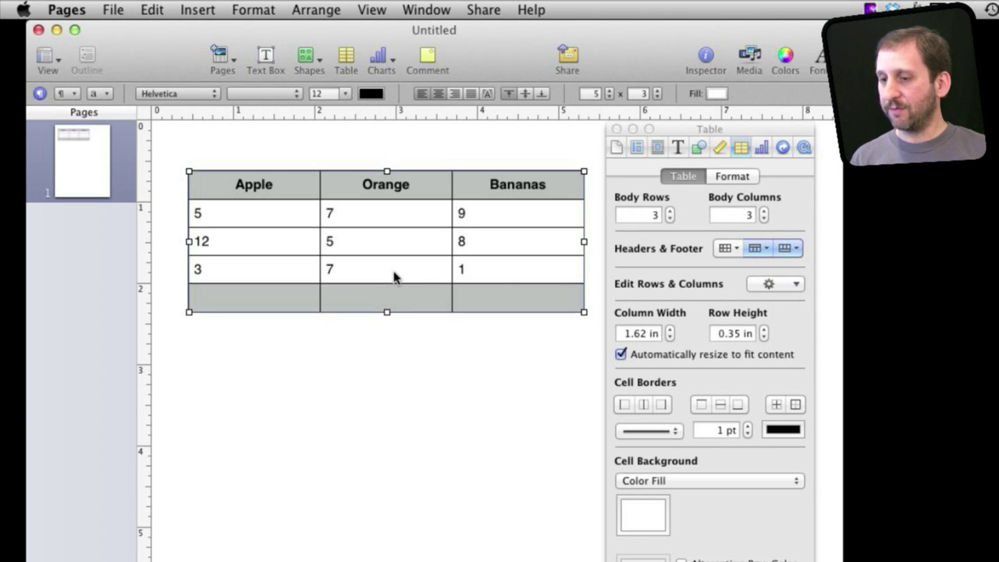
left_click(266, 304)
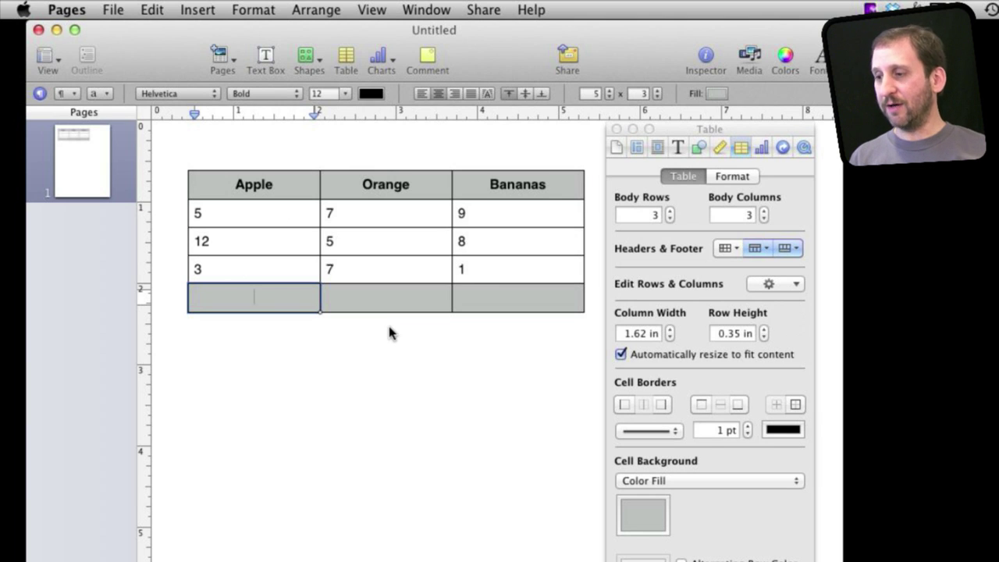
- Enter an =SUM formula over the Apple column in the Apple footer cell
type("=")
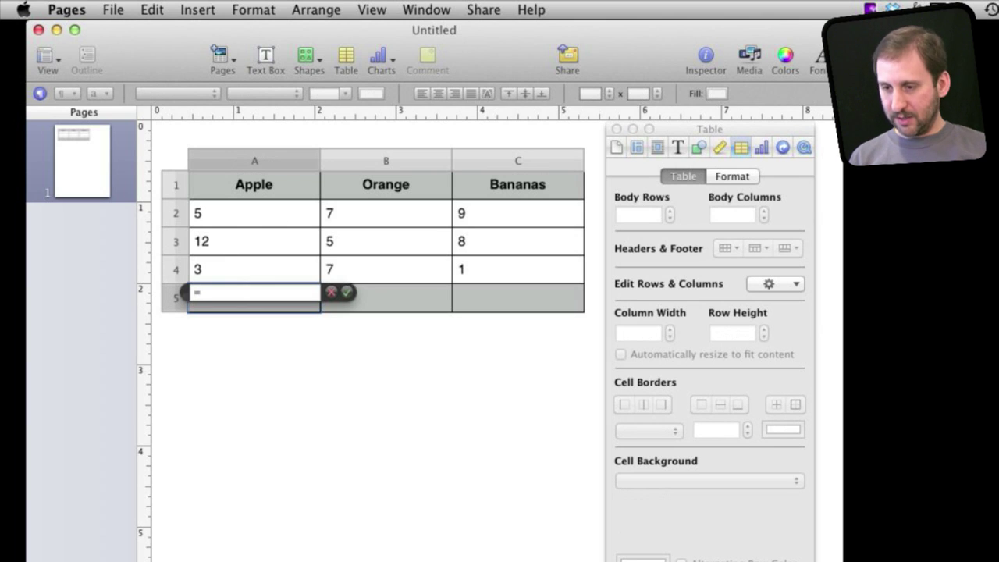
type("sum(")
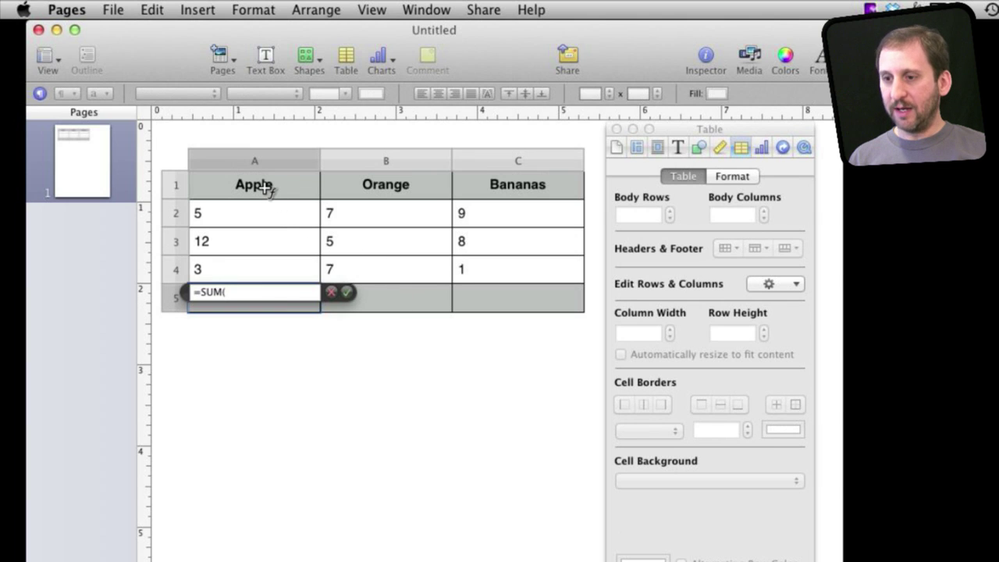
left_click(264, 164)
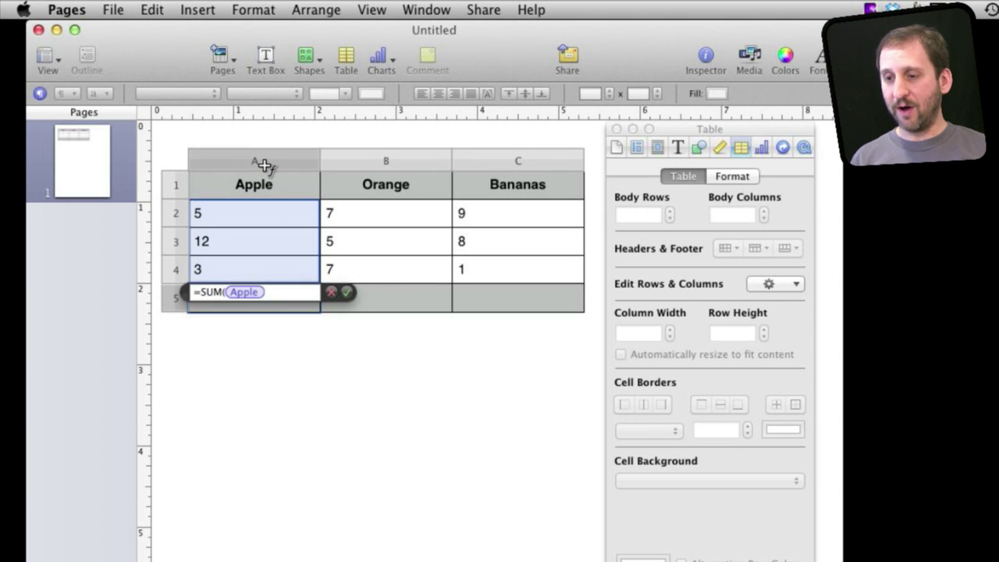
key("Return")
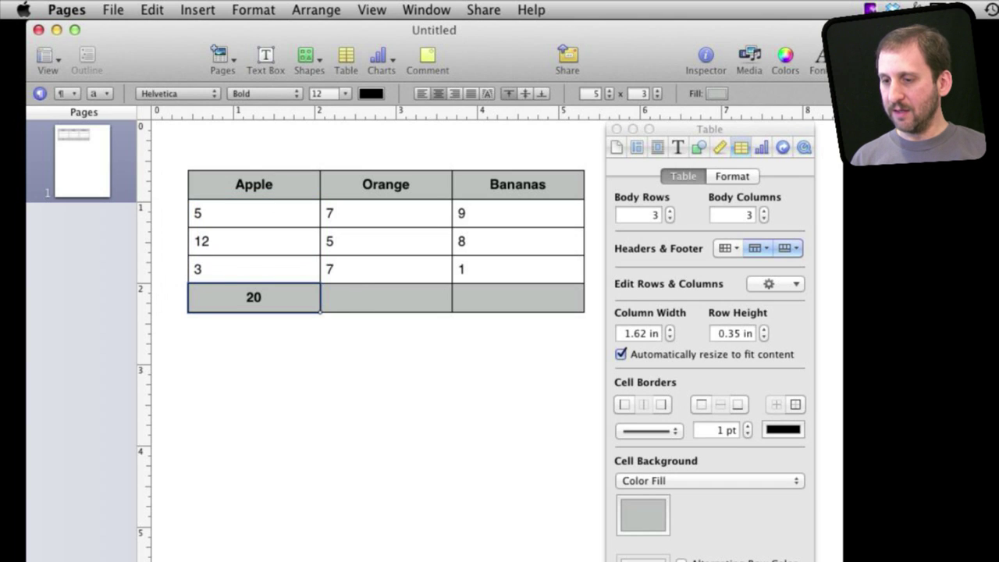
- Check the footer totals 20, 19 and 18, then open the Apple total's formula
left_click(254, 269)
left_click(254, 297)
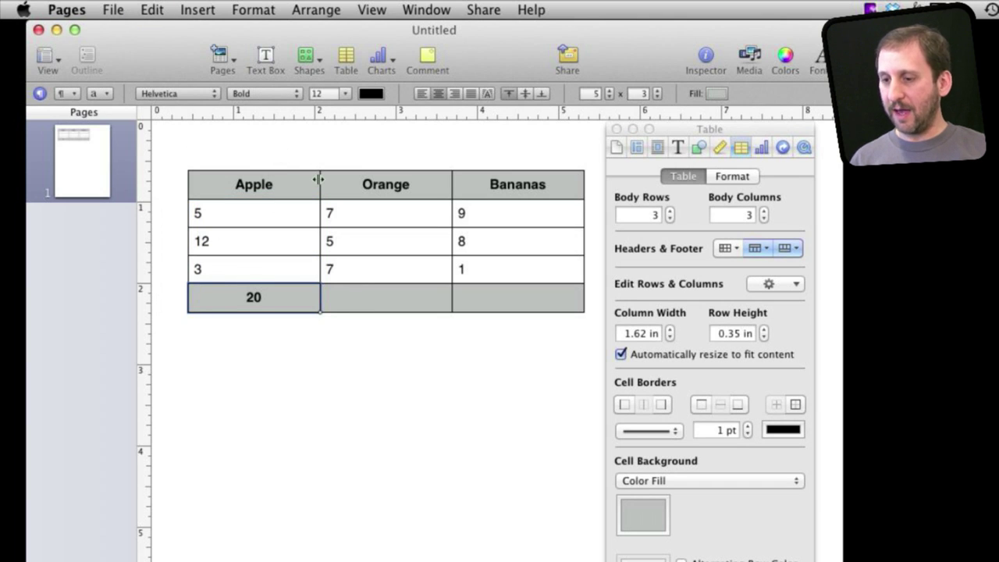
key("Tab")
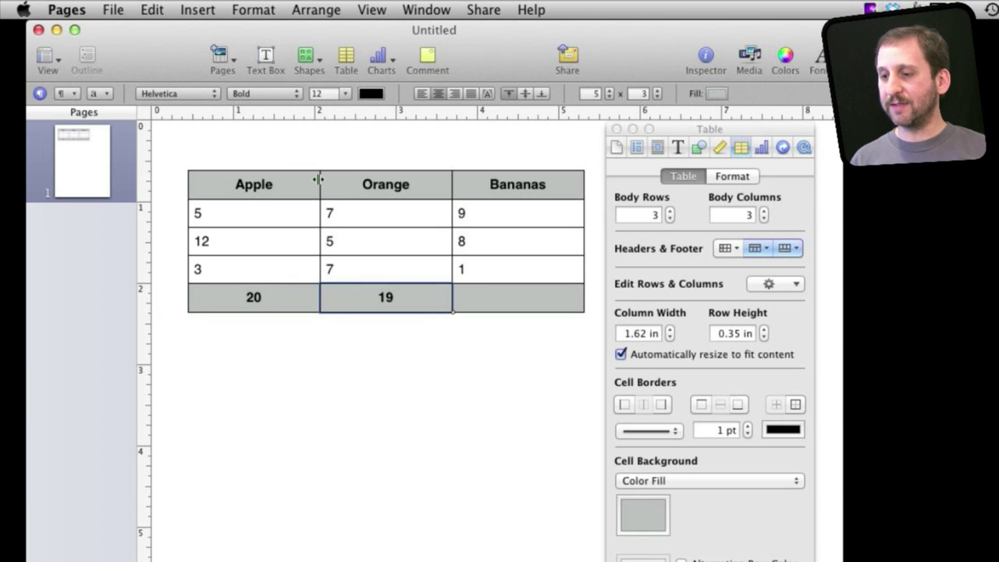
key("Tab")
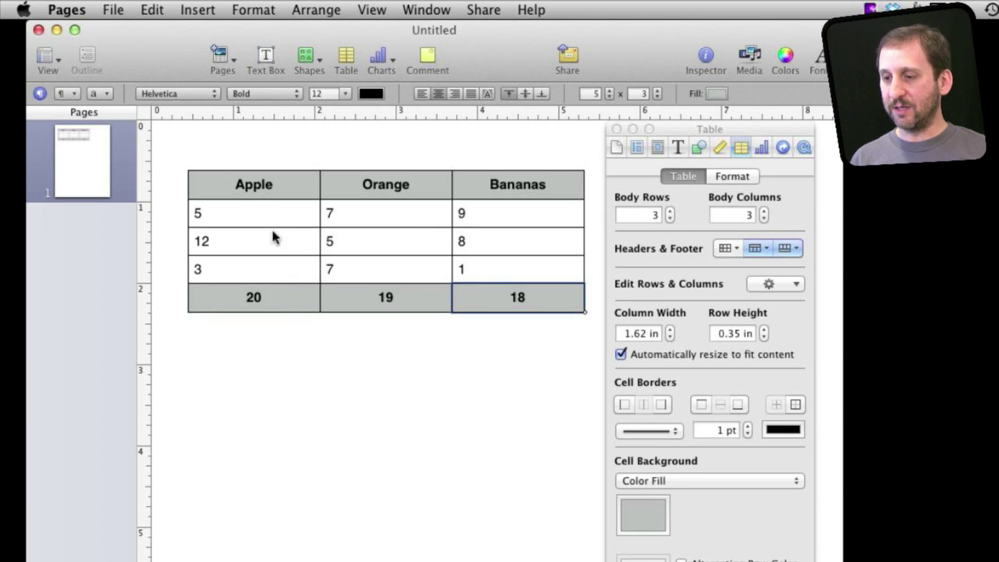
left_click(299, 294)
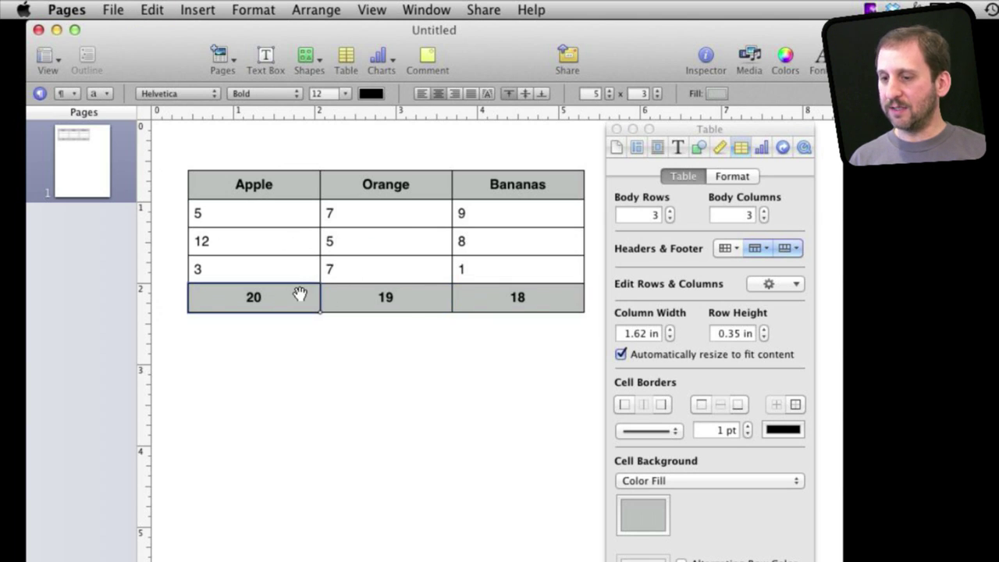
double_click(269, 295)
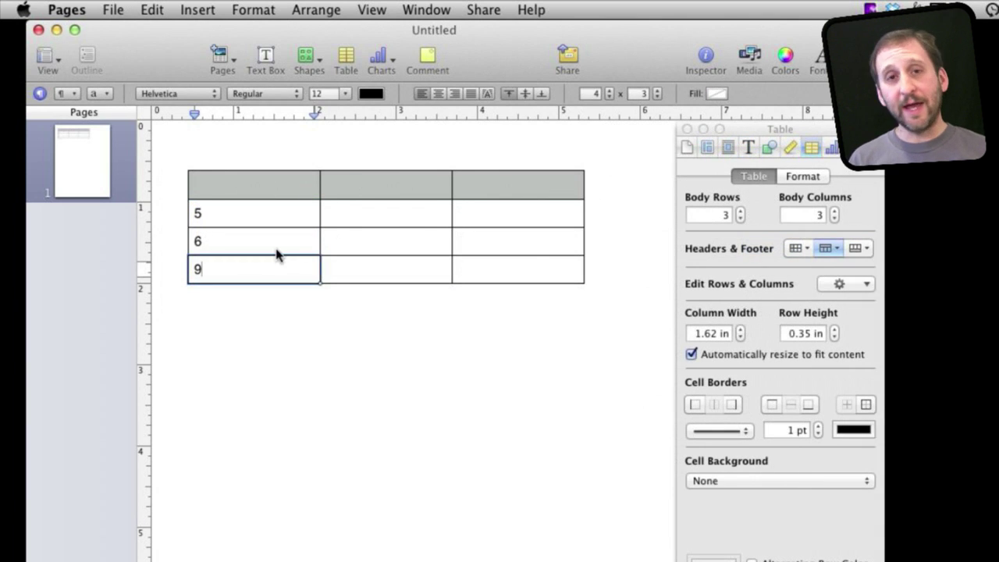
- Enter the formula =A2*A3+A4 in cell B2
left_click(366, 222)
left_click(366, 217)
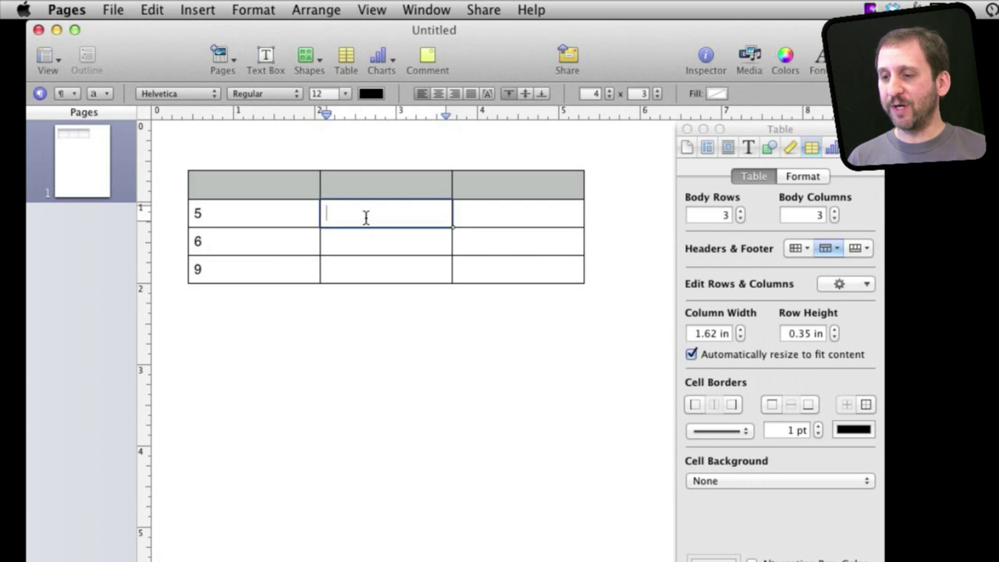
type("=")
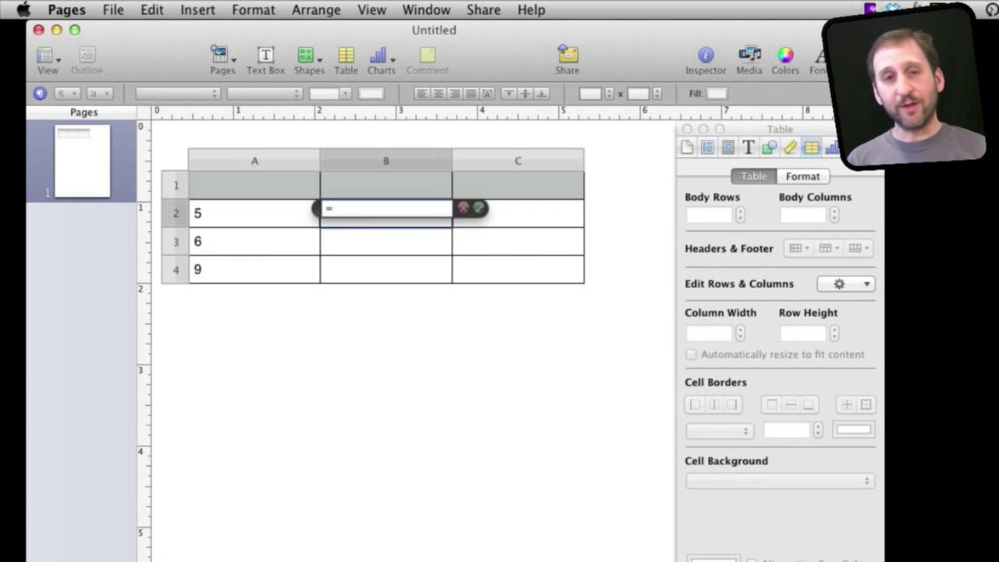
left_click(254, 216)
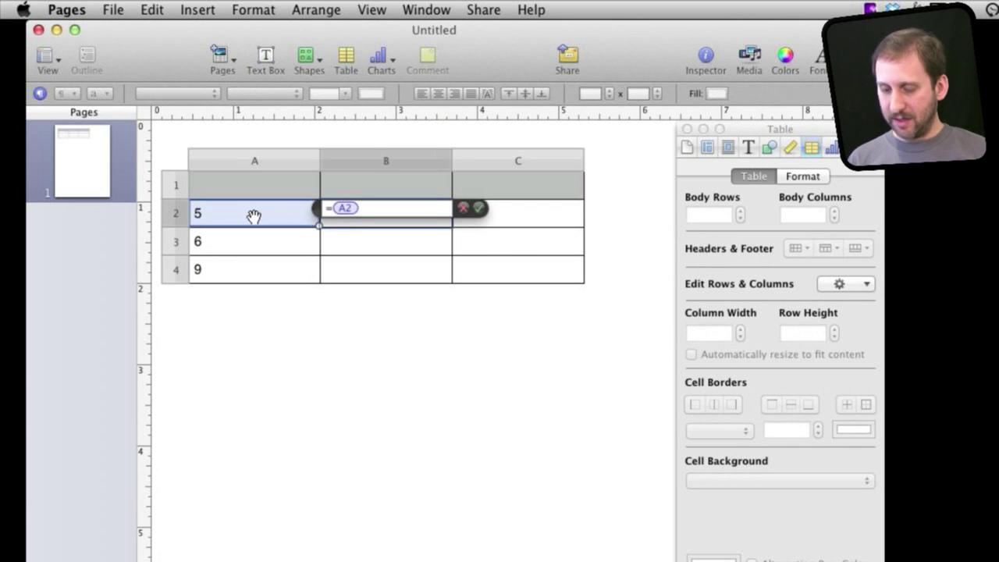
type("*")
left_click(234, 241)
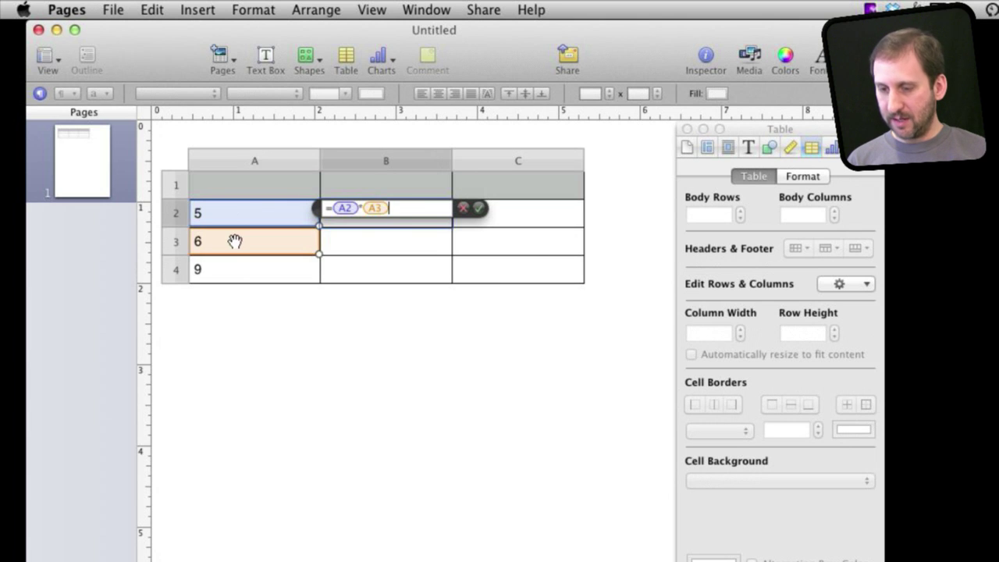
type("+")
left_click(218, 272)
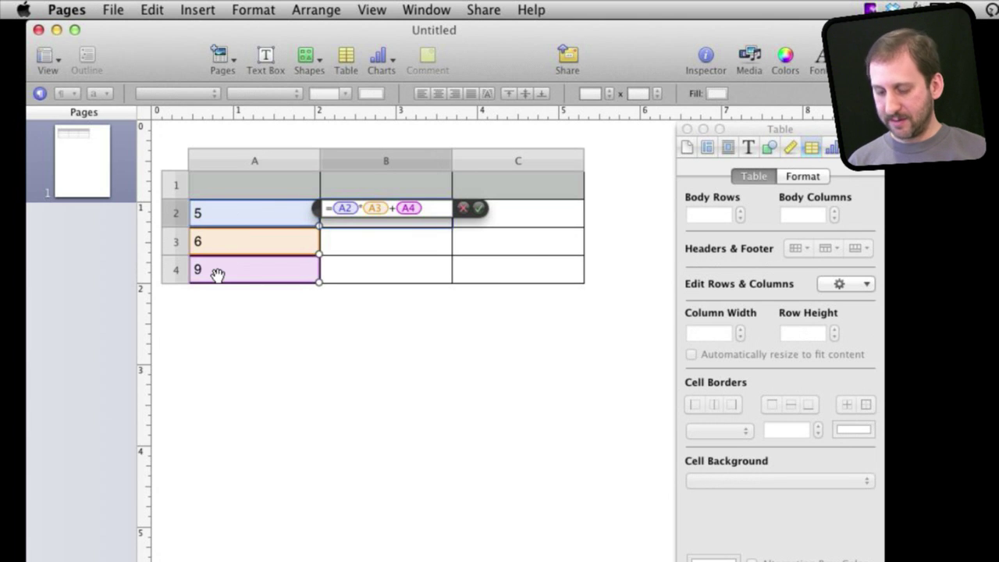
key("Return")
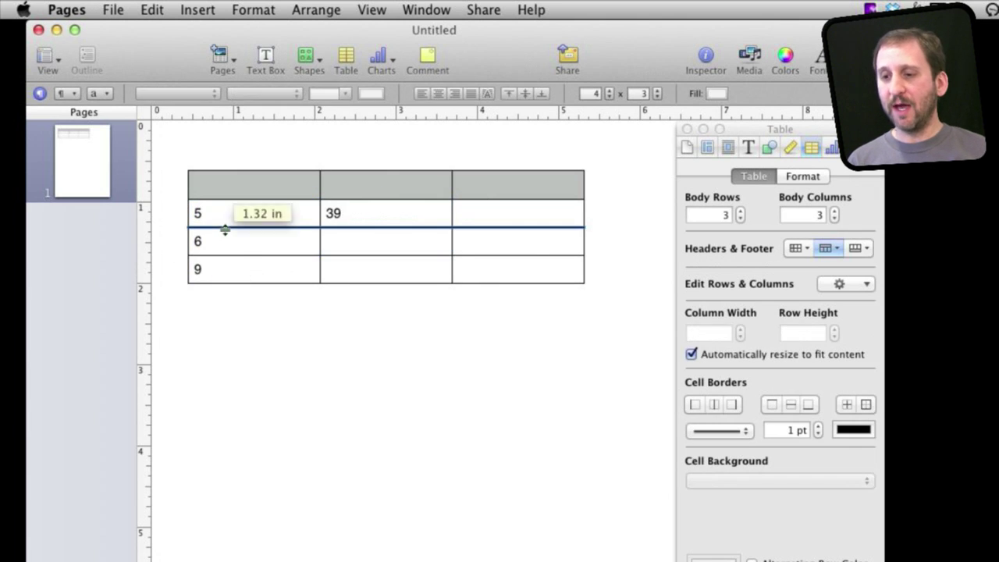
- Change A3 to 12 and A2 to 6 so B2 reads 81
left_click(221, 239)
left_click(221, 238)
key("BackSpace")
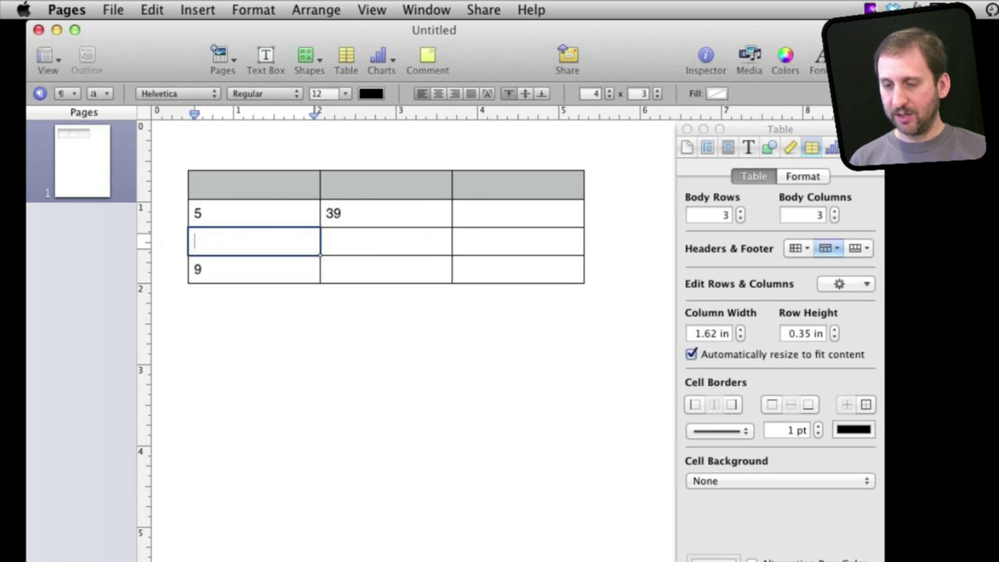
key("Tab")
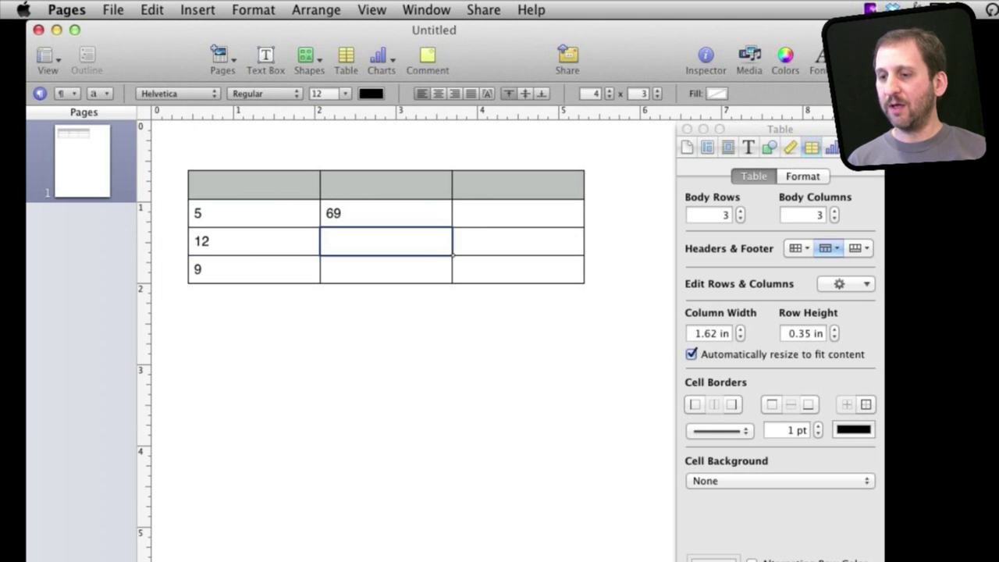
left_click(234, 217)
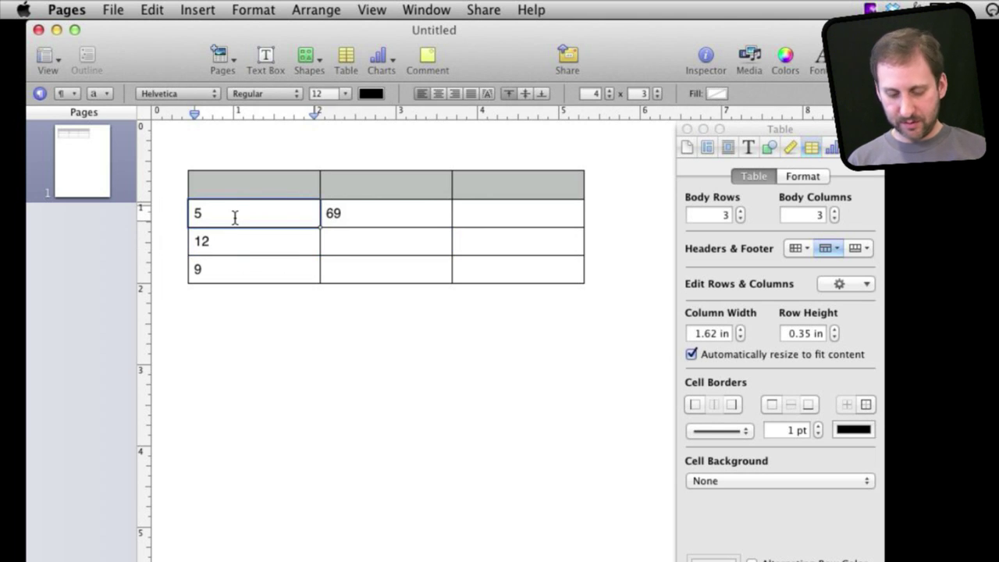
key("BackSpace")
key("Tab")
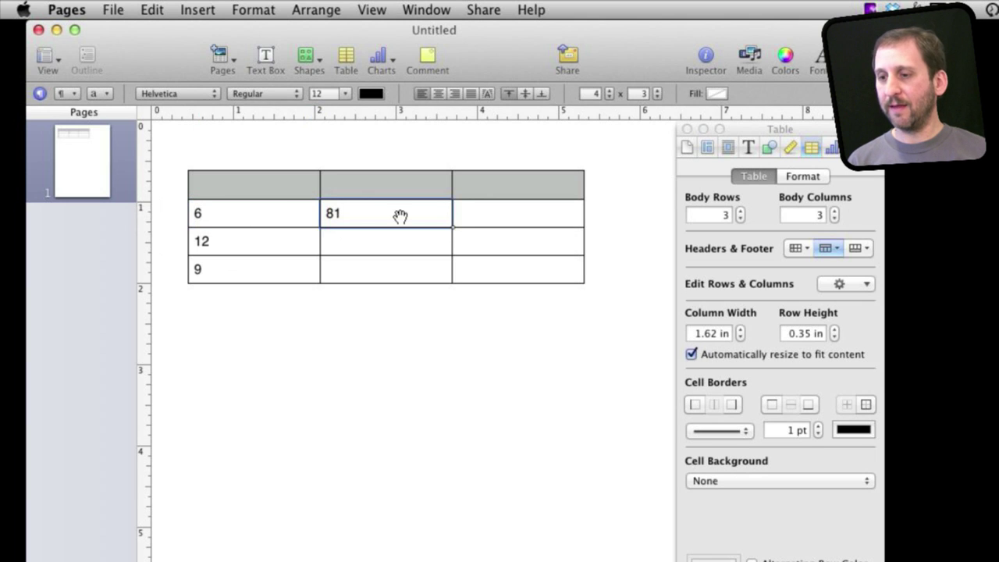
left_click(392, 460)
- Make the 12 in column A 18 pt and purple
left_click(224, 244)
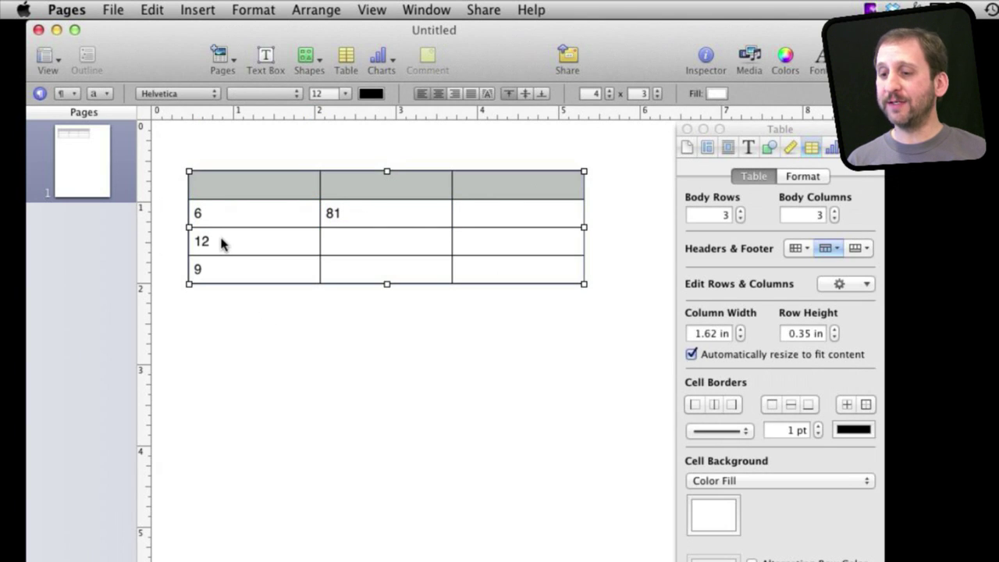
left_click(204, 239)
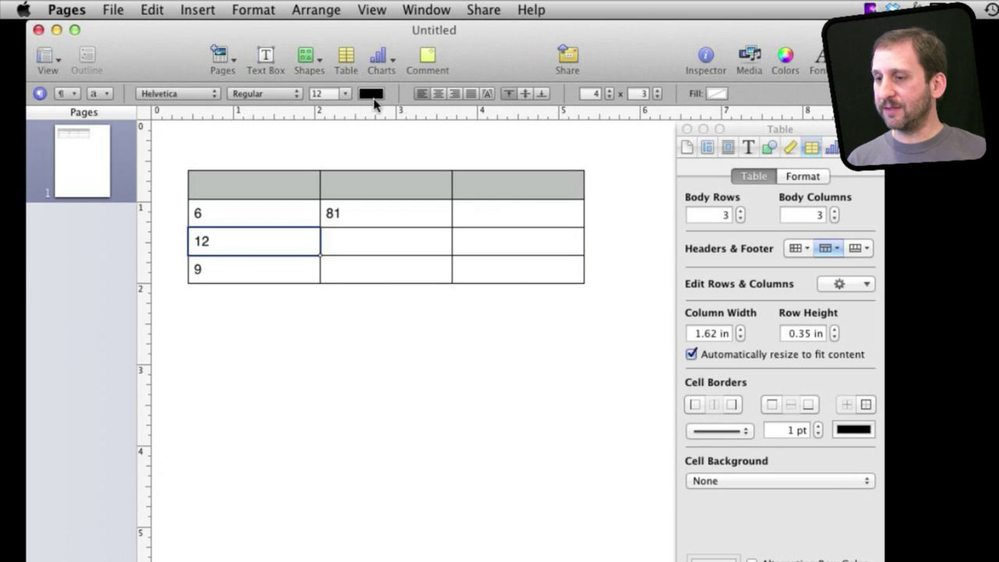
left_click(344, 94)
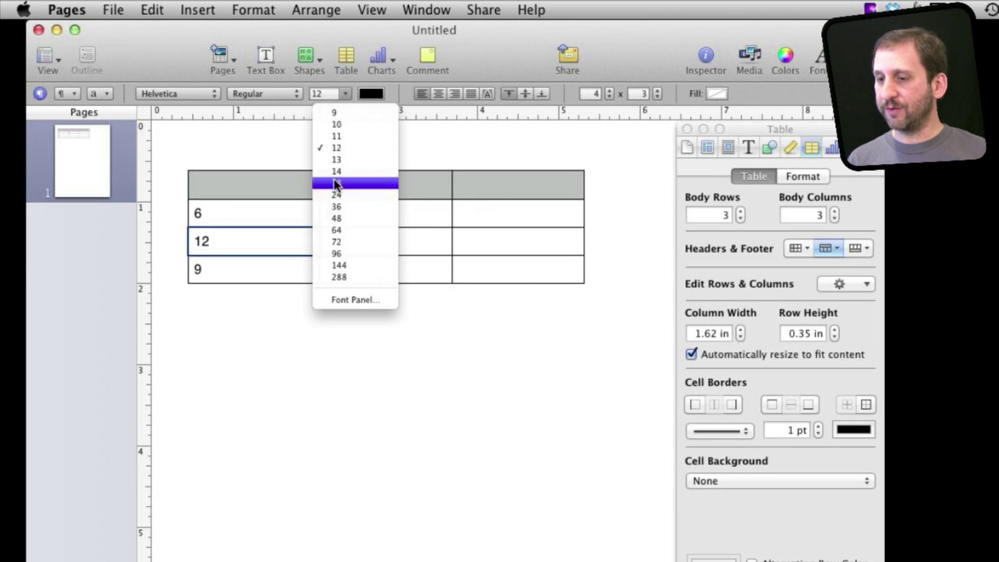
left_click(335, 184)
left_click(370, 93)
left_click(409, 168)
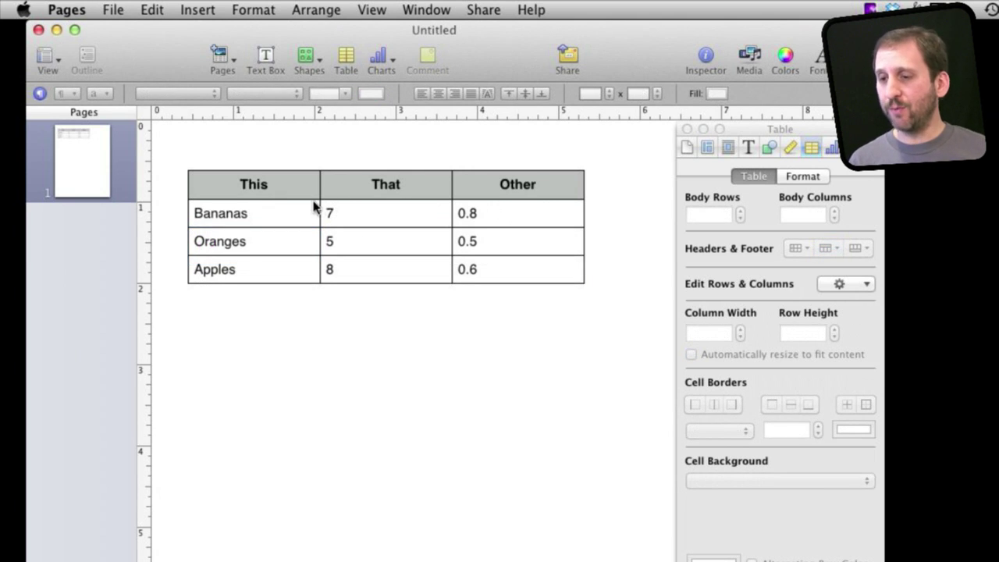
- Sort the fruit table rows ascending by the This column
left_click(243, 183)
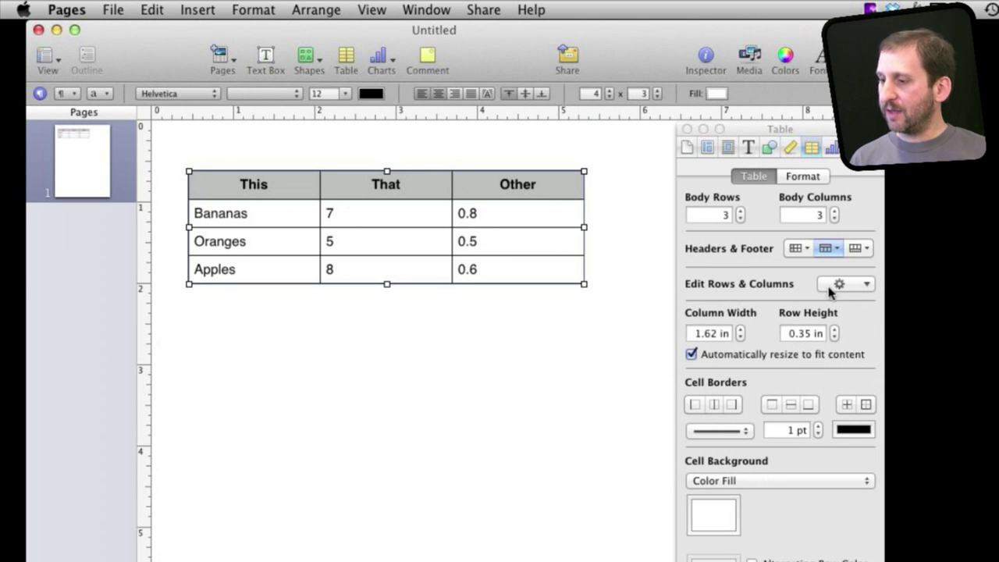
left_click(860, 285)
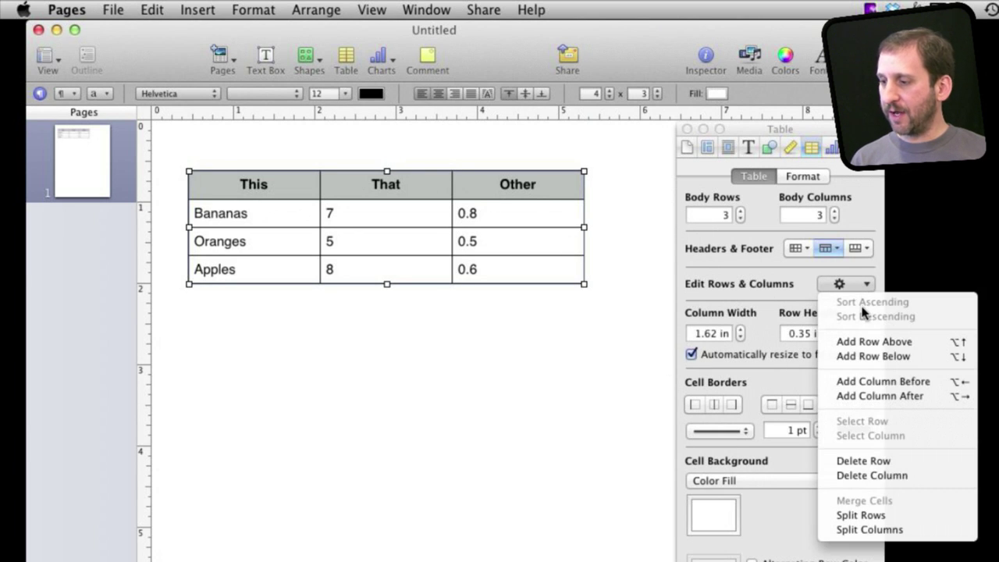
left_click(258, 191)
left_click(235, 182)
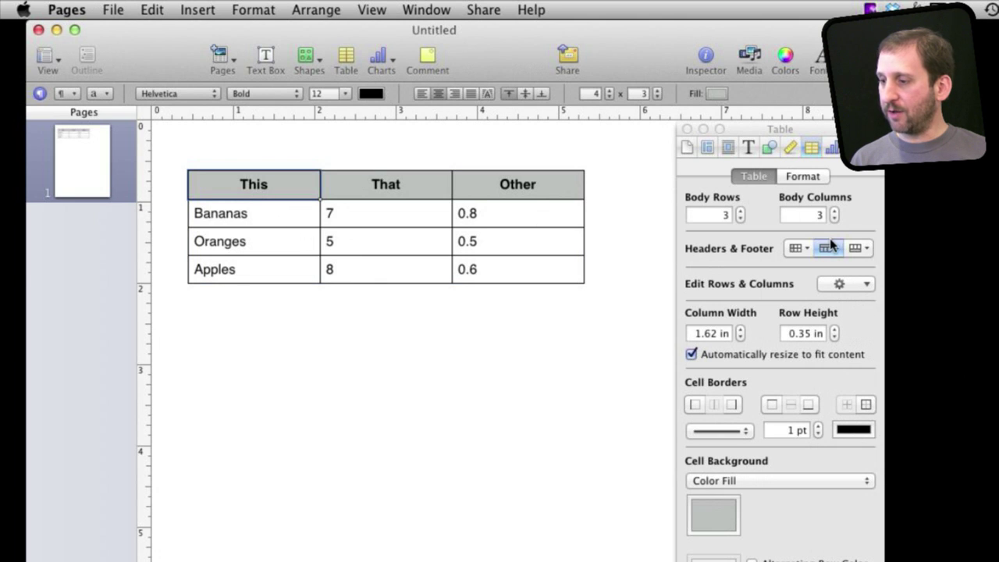
left_click(861, 285)
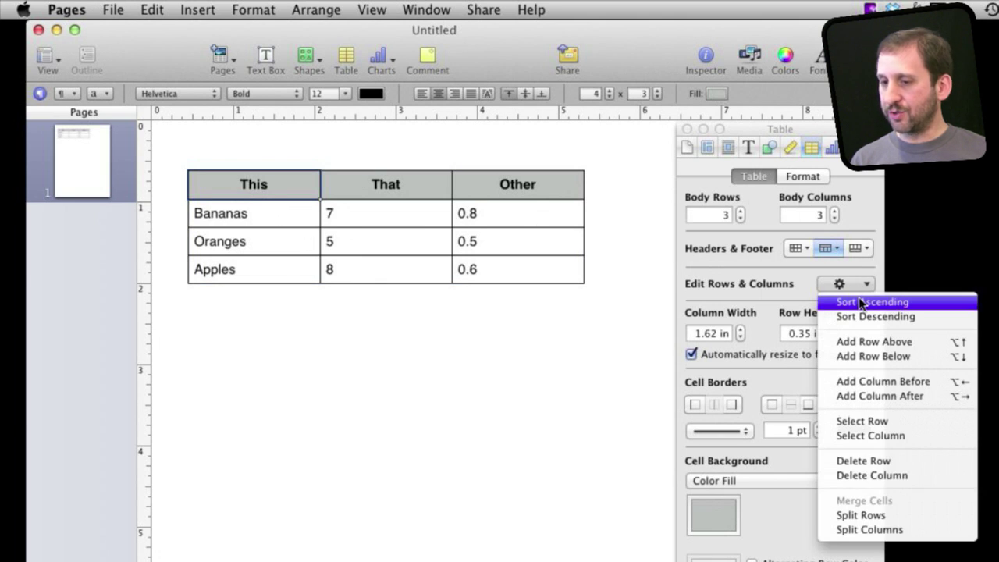
left_click(858, 302)
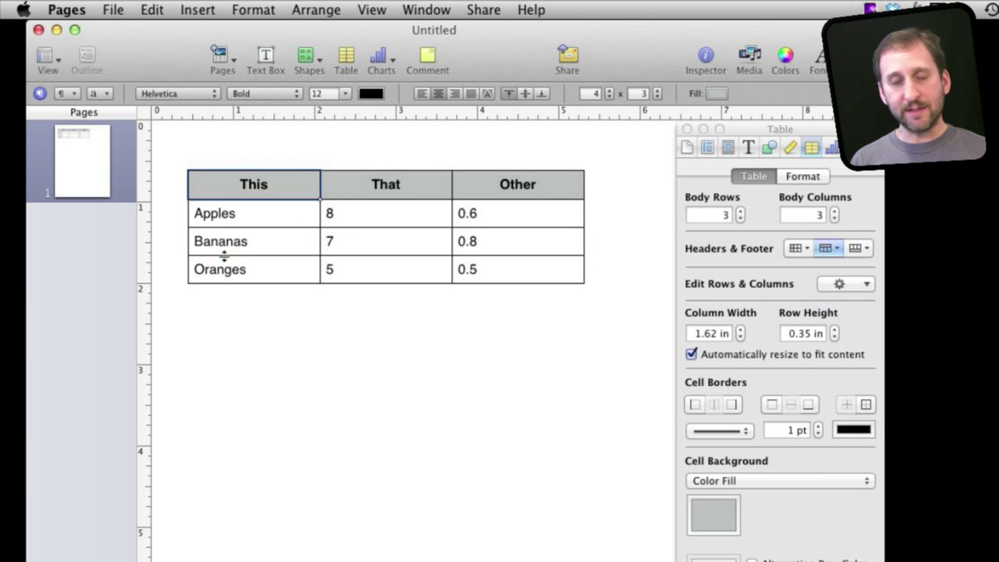
- Sort the rows ascending by the Other column instead: Oranges, Apples, Bananas
left_click(511, 197)
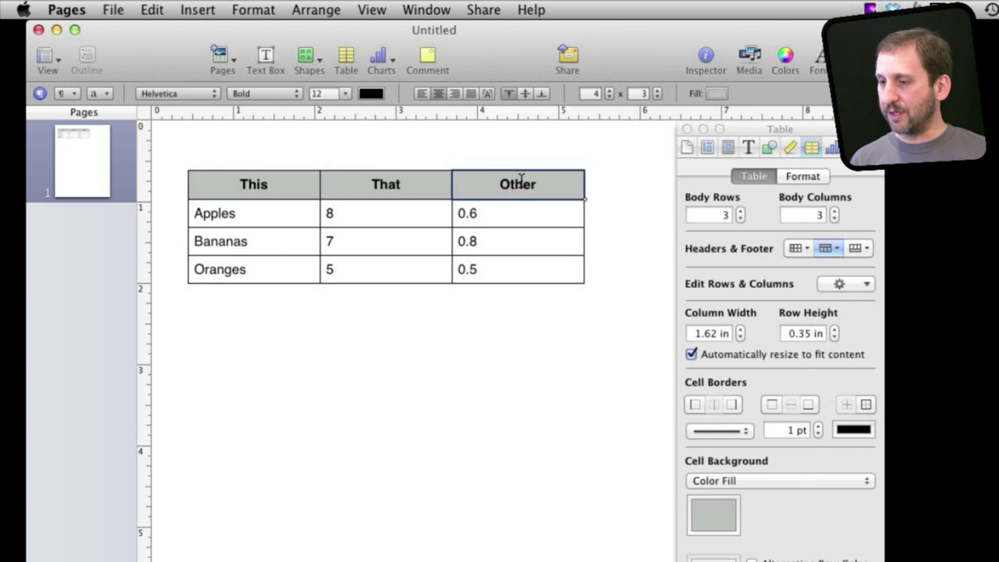
left_click(839, 284)
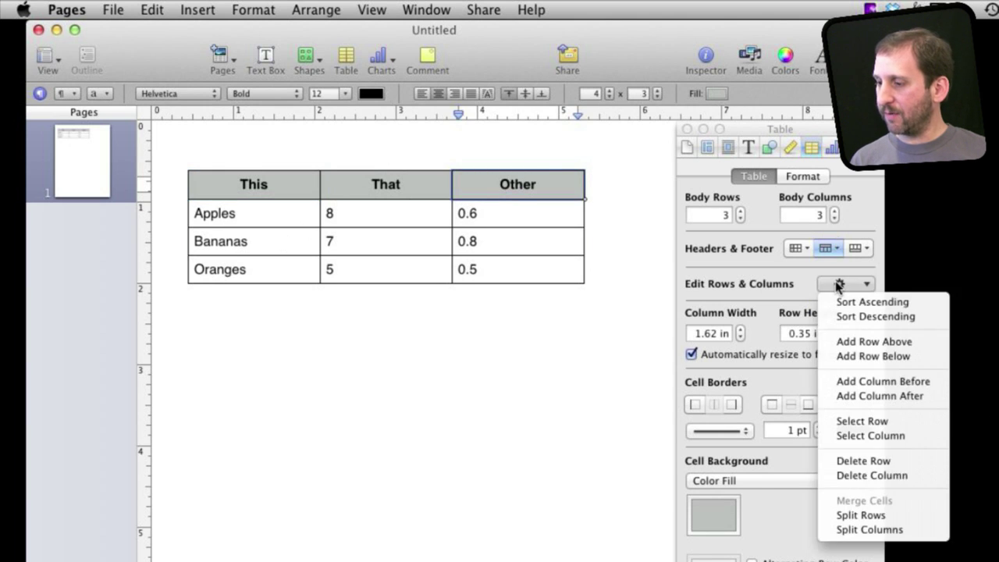
left_click(847, 302)
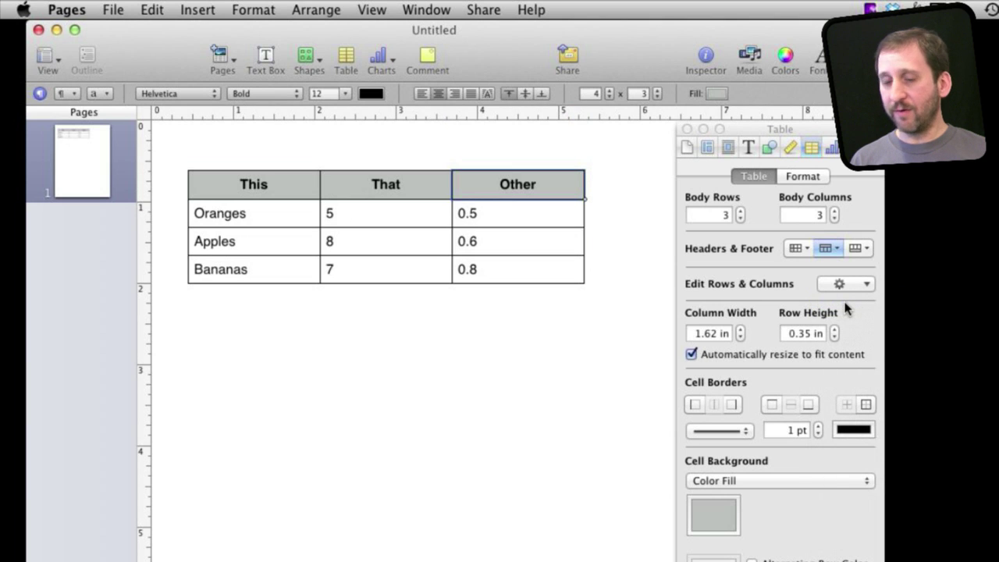
left_click(226, 248)
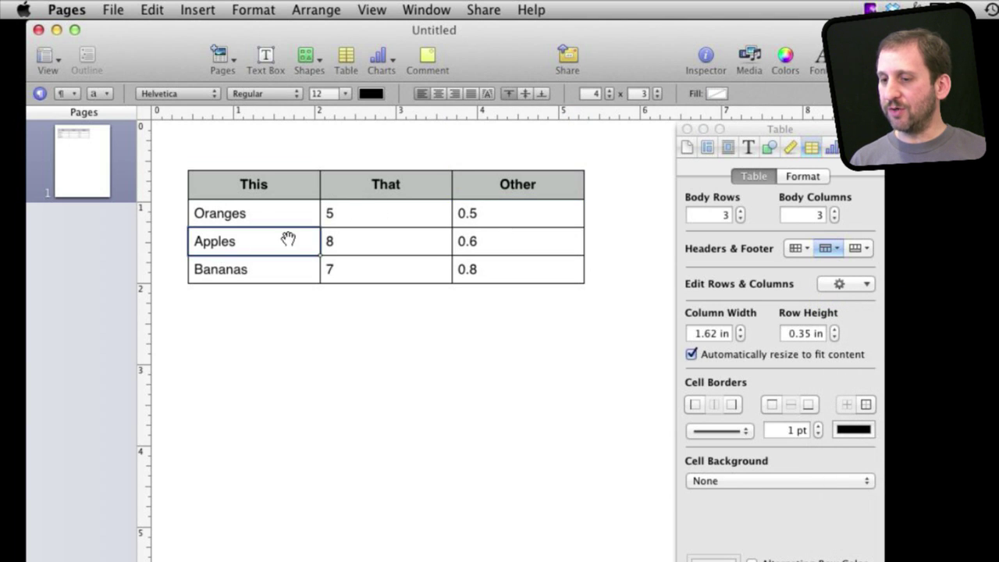
left_click(865, 284)
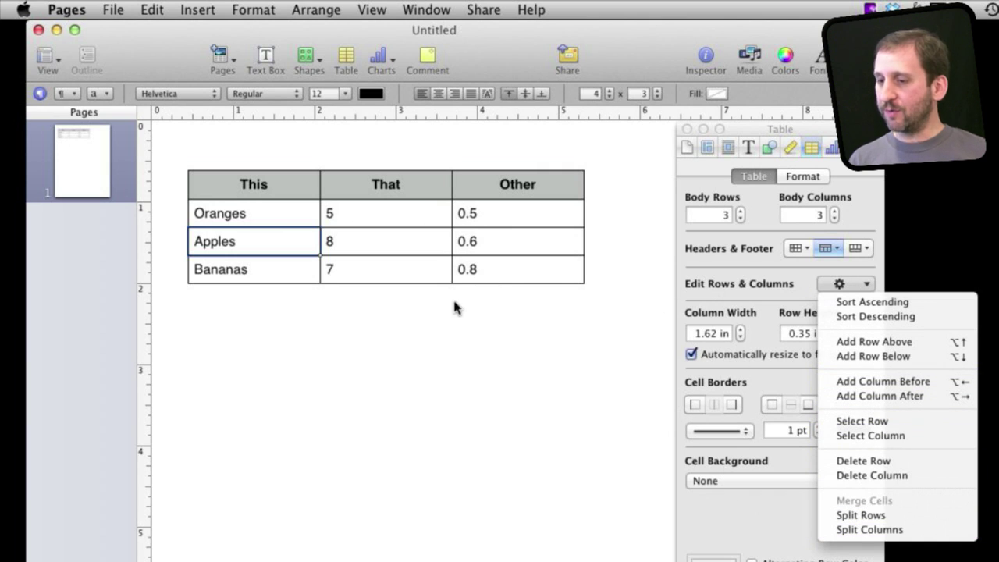
- Widen the This column to about 2.31 in and give its border a dashed 3 pt line
left_click(723, 309)
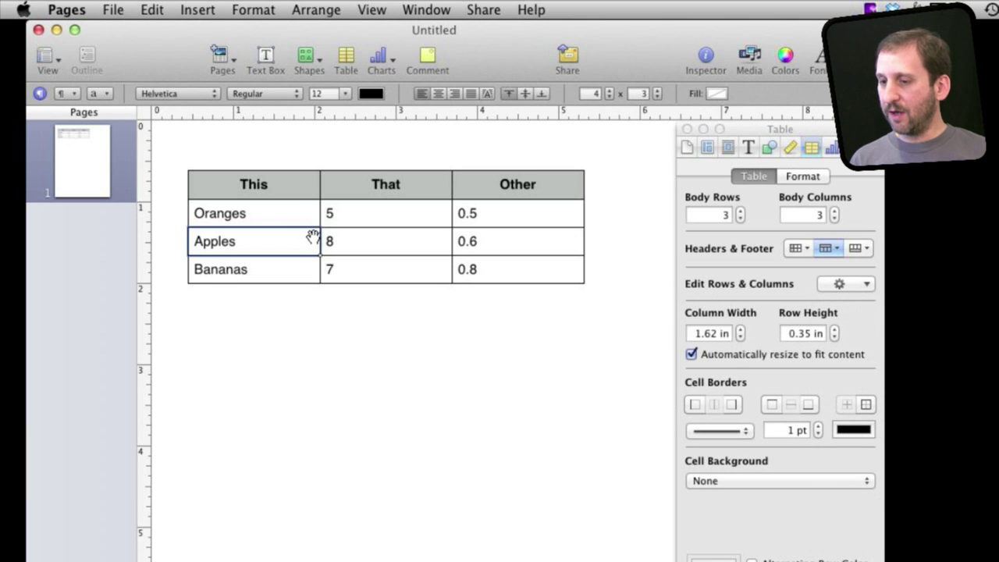
mouse_move(320, 221)
left_mouse_down()
mouse_move(368, 219)
mouse_move(305, 216)
mouse_move(338, 218)
mouse_move(329, 218)
left_mouse_up()
left_click(716, 430)
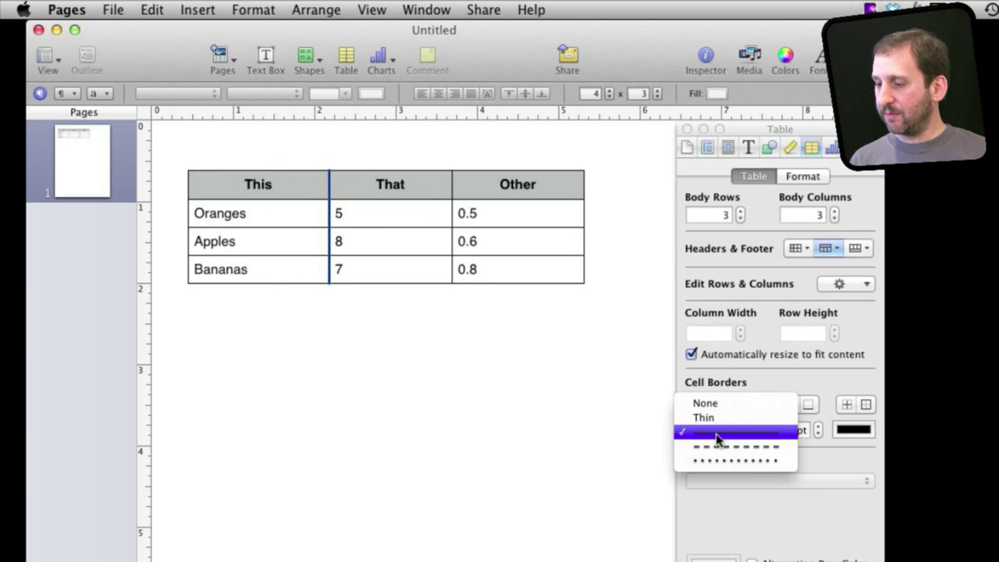
left_click(719, 444)
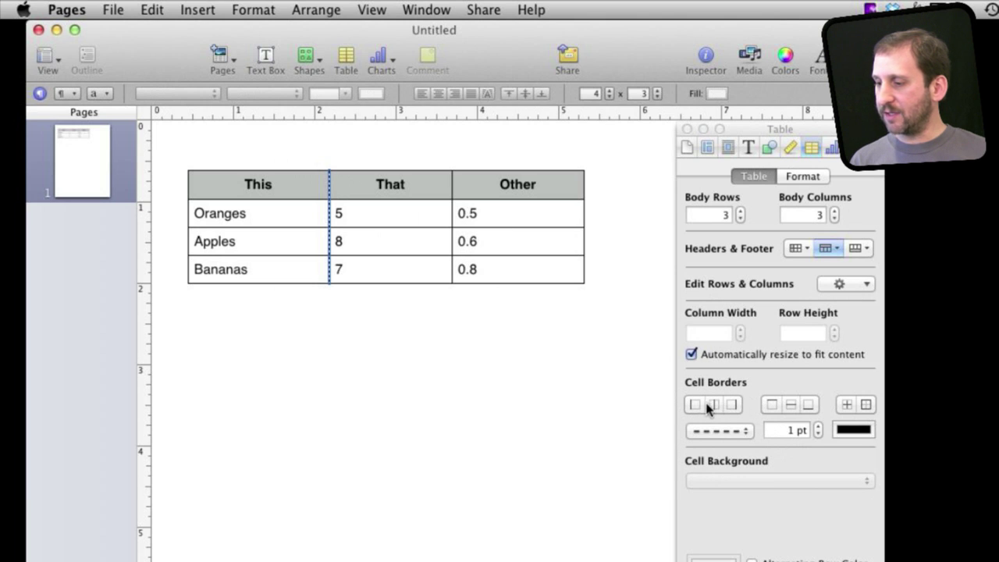
left_click(818, 426)
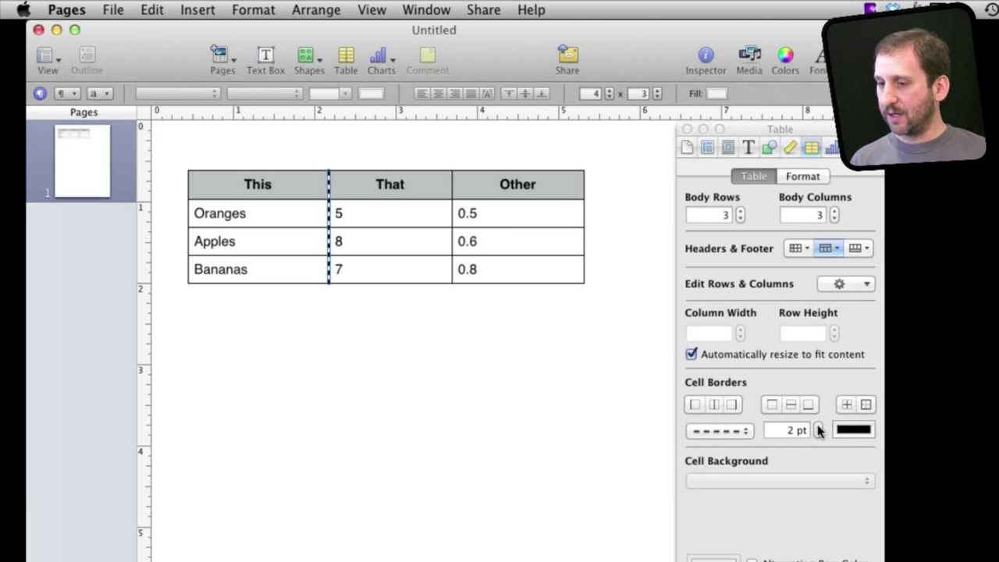
left_click(819, 426)
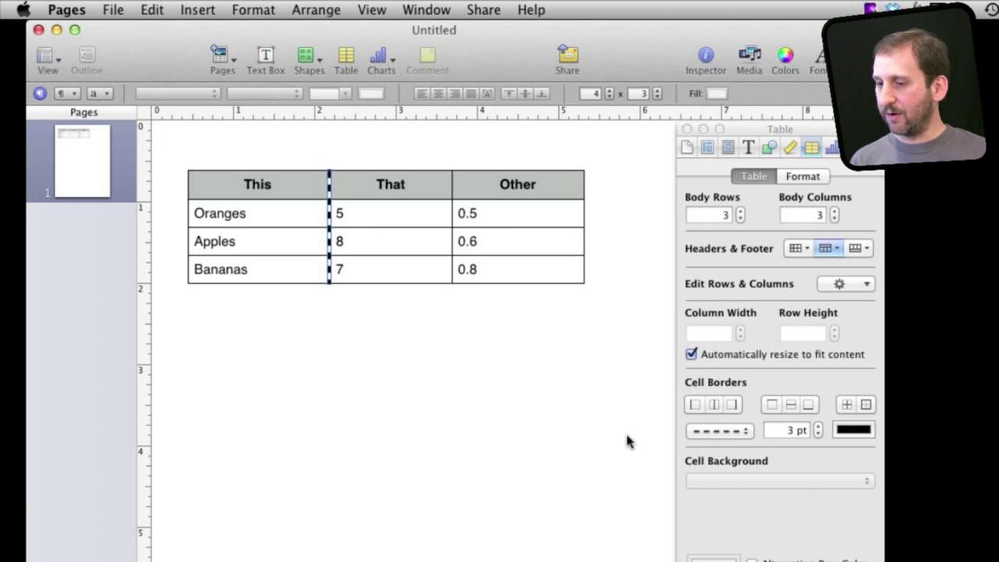
- Turn on Alternating Row Color for the fruit table's body rows
left_click(292, 241)
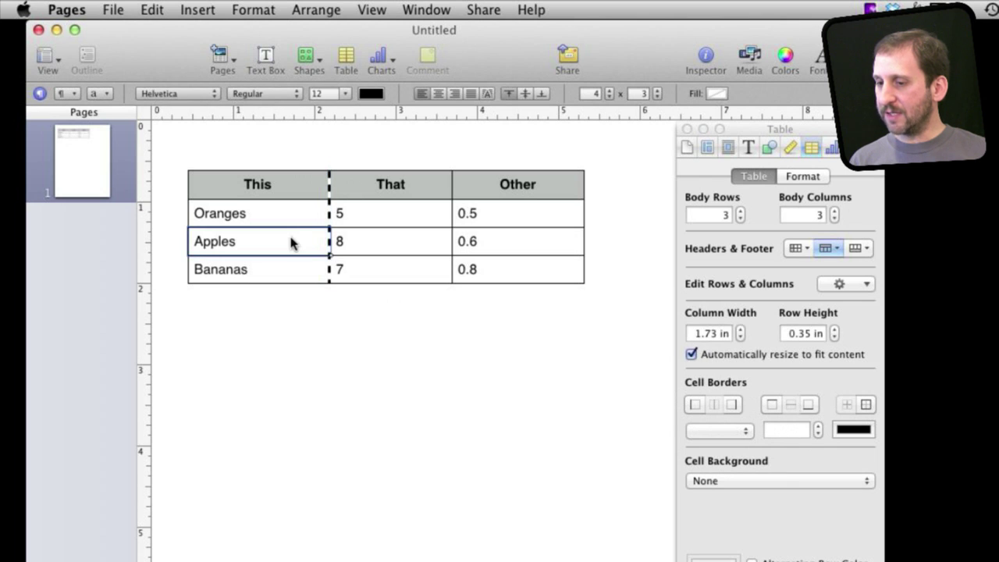
left_click(718, 479)
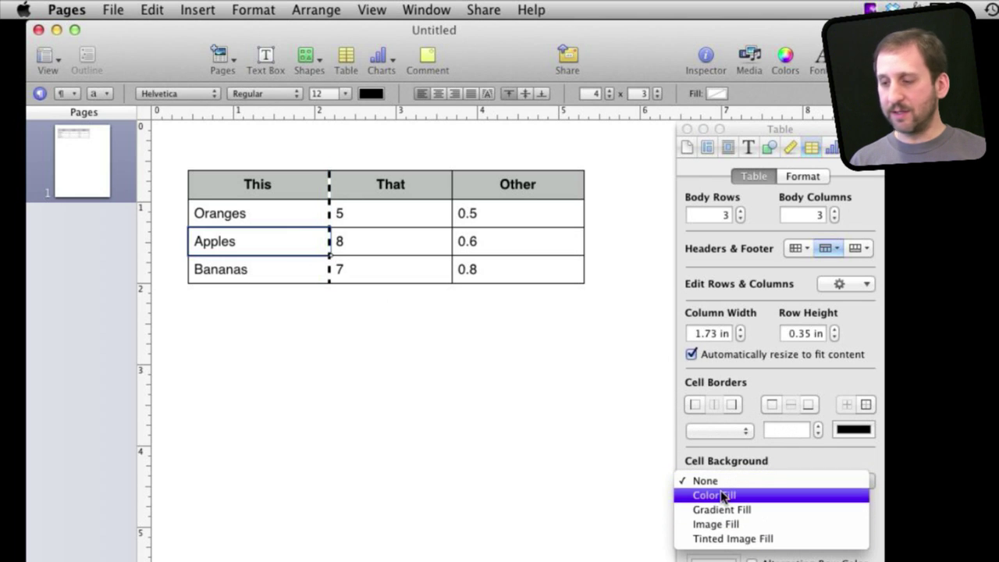
left_click(723, 451)
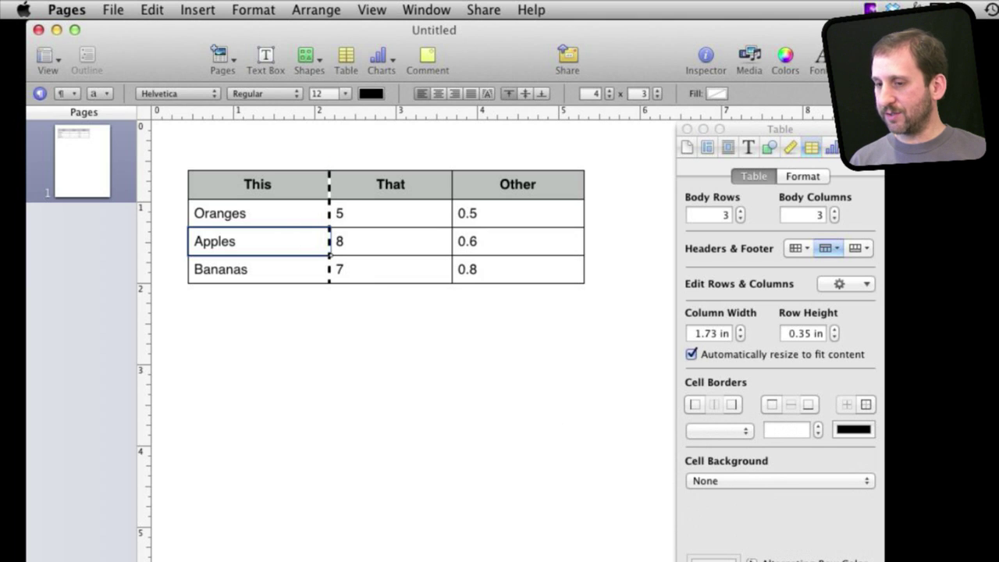
left_click(750, 558)
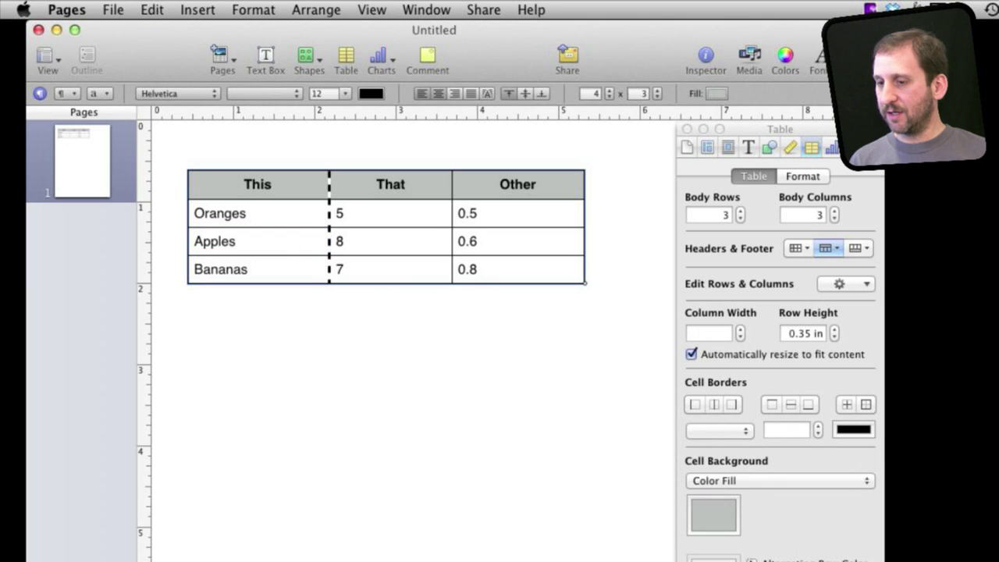
left_click(518, 362)
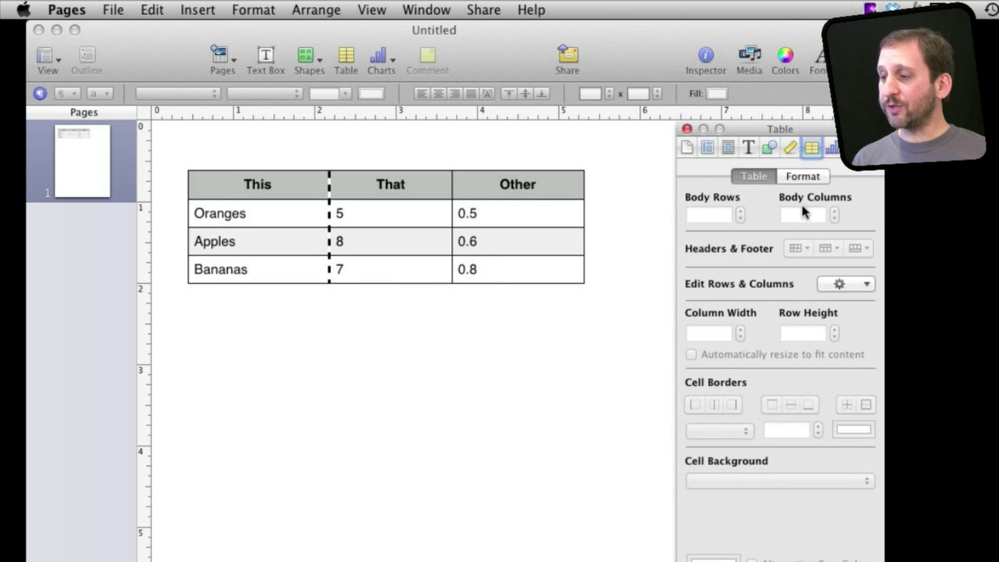
- Format the Other column's values 0.5, 0.6 and 0.8 as US dollar currency
left_click(273, 216)
left_click(234, 218)
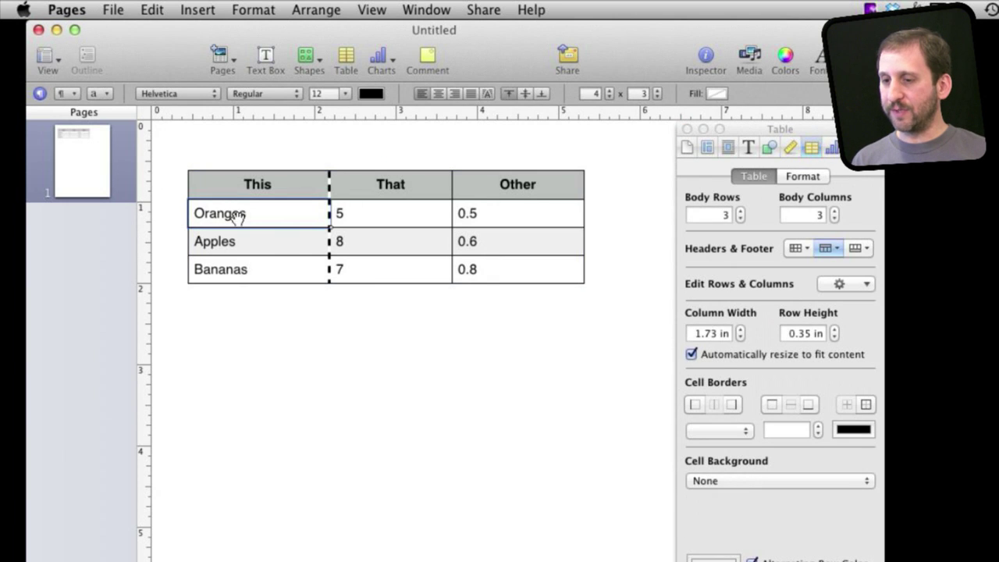
left_click_drag(482, 215, 490, 264)
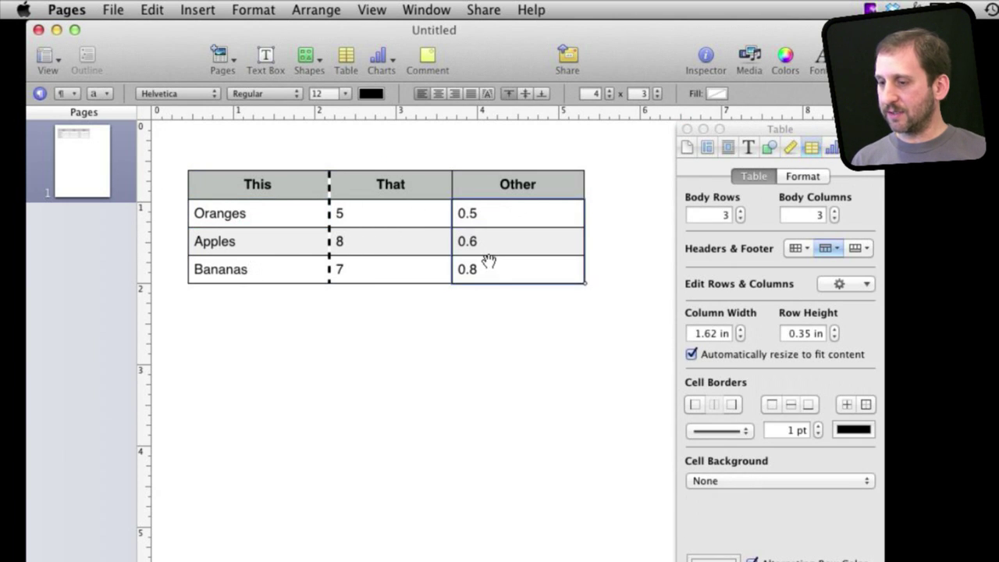
left_click(802, 176)
left_click(729, 218)
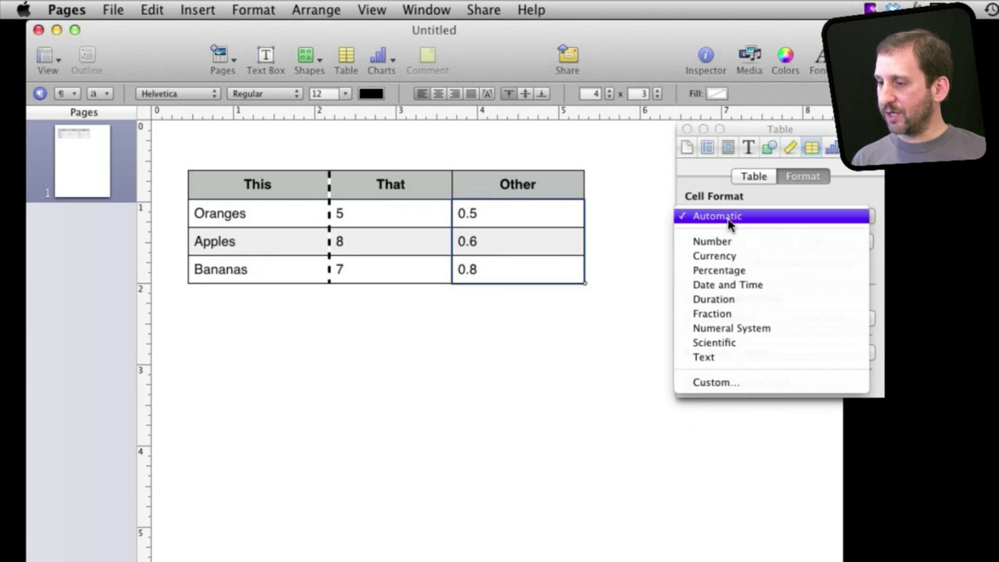
left_click(727, 256)
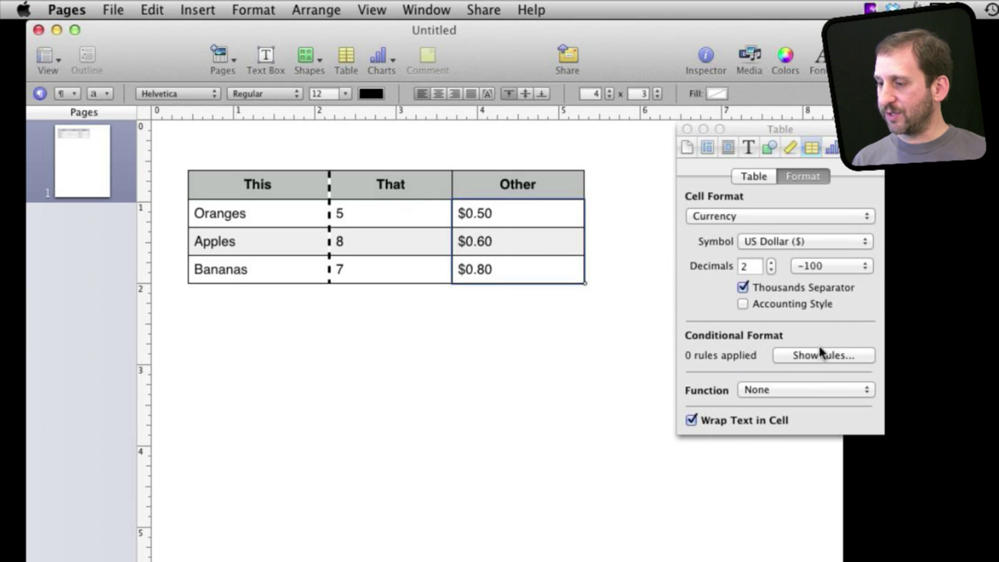
- Add a conditional rule making Other prices greater than 0.75 bold italic
left_click(794, 353)
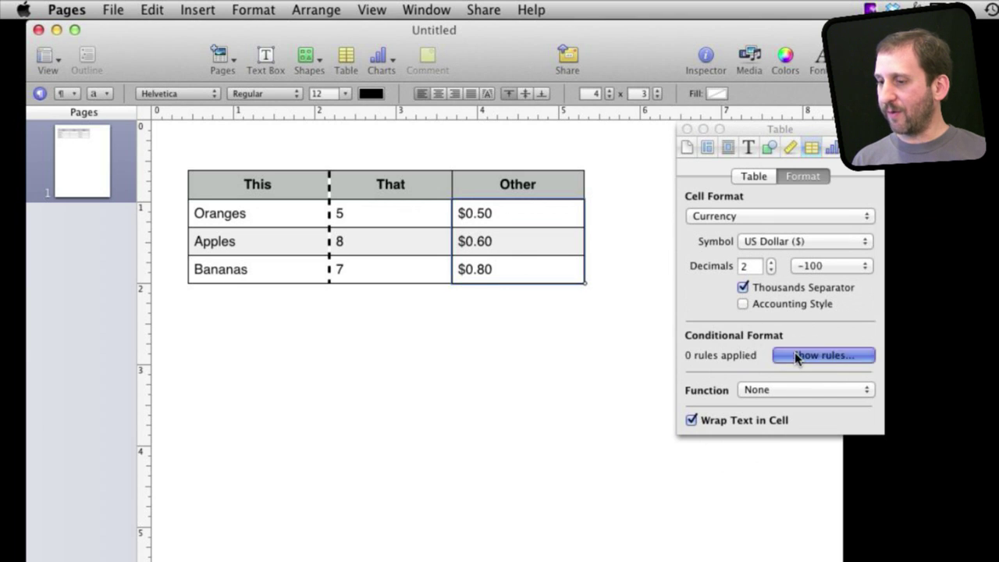
left_click(422, 331)
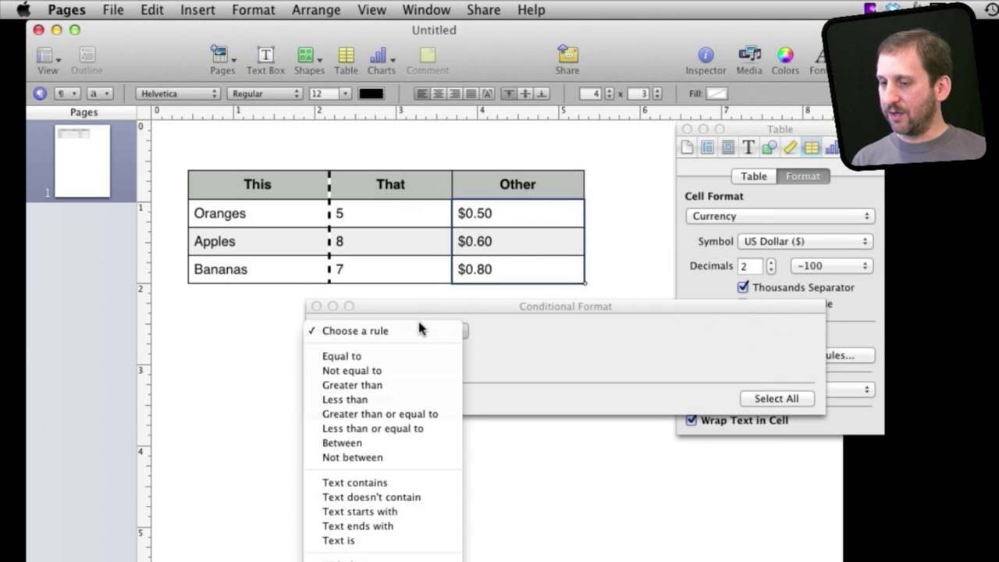
left_click(387, 386)
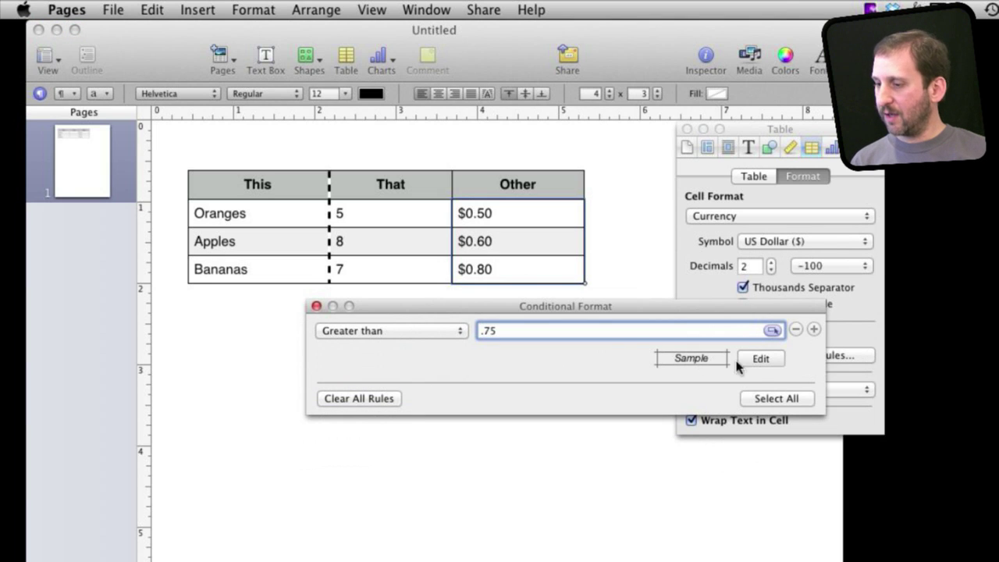
left_click(757, 359)
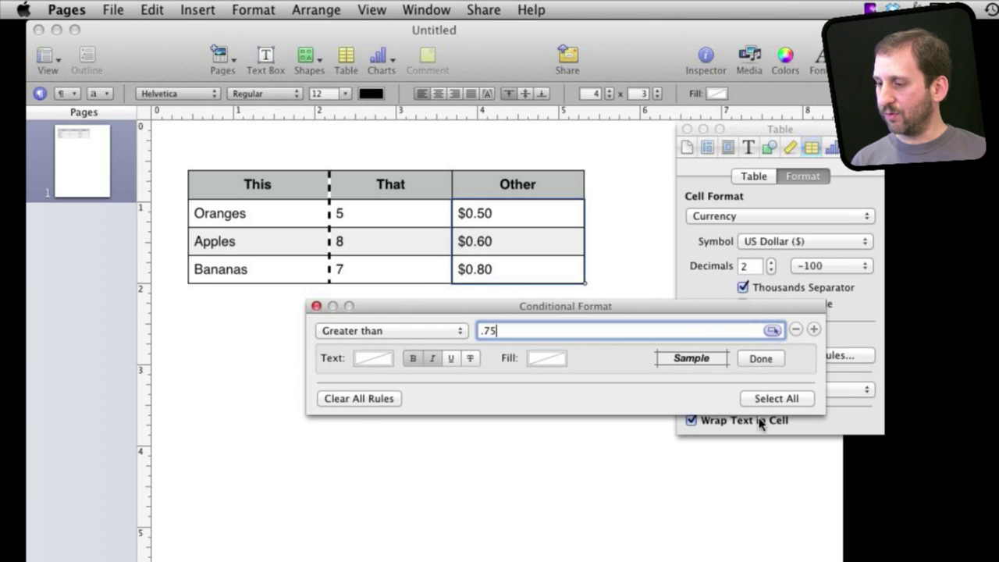
left_click(761, 358)
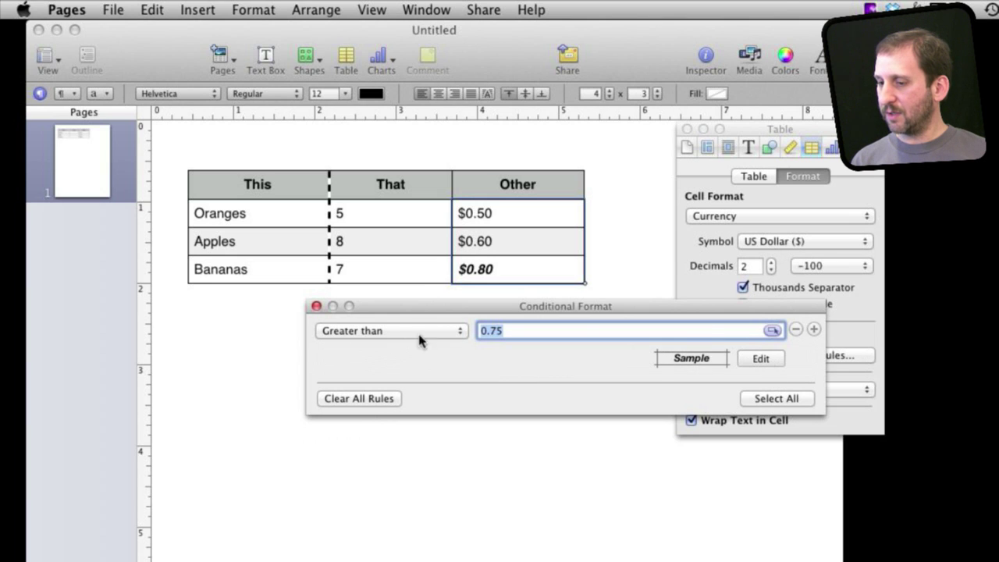
left_click(316, 306)
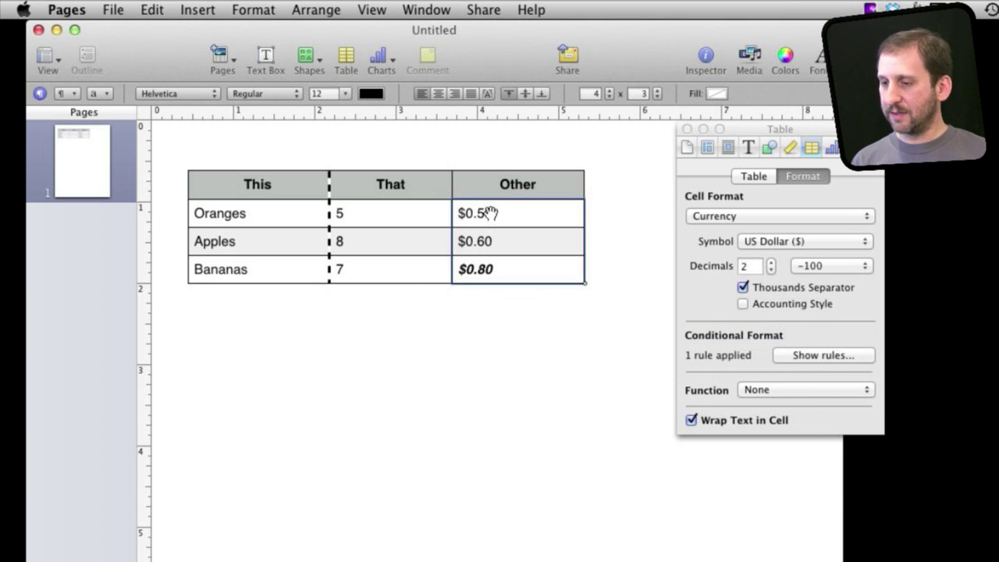
- Test the rule by changing the Bananas price to $0.77, then undo back to $0.80
left_click(502, 273)
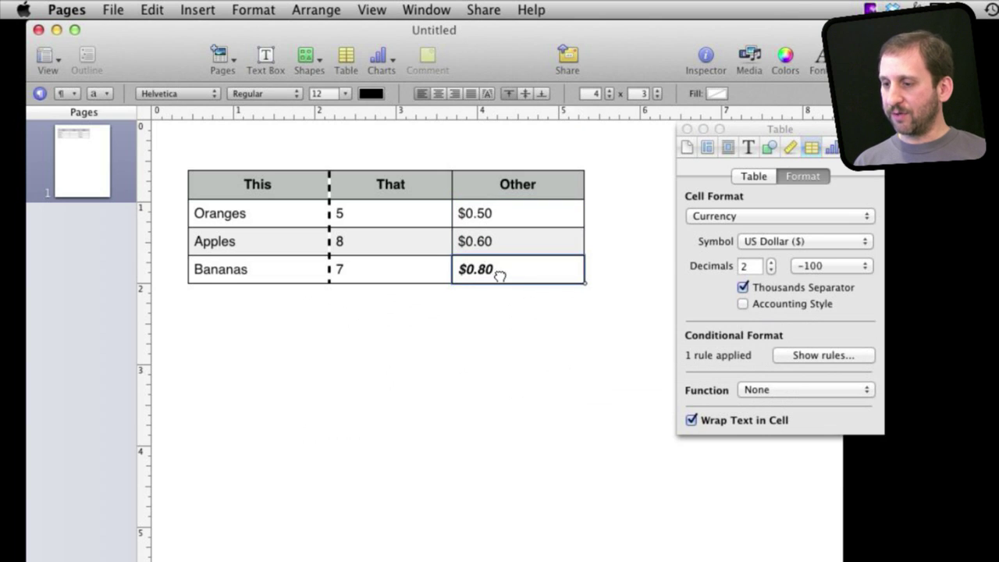
left_click(511, 273)
key("Return")
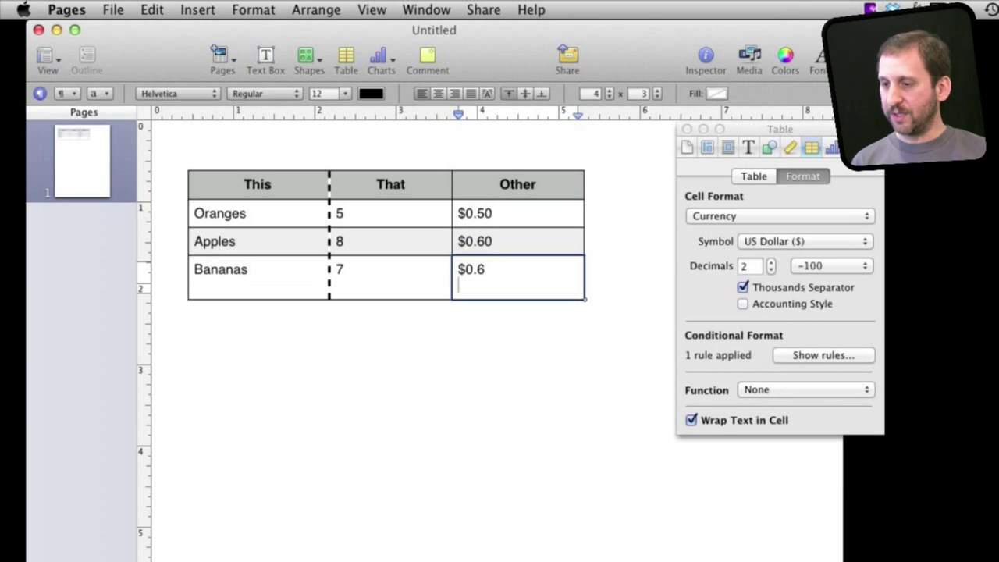
key("BackSpace")
key("Return")
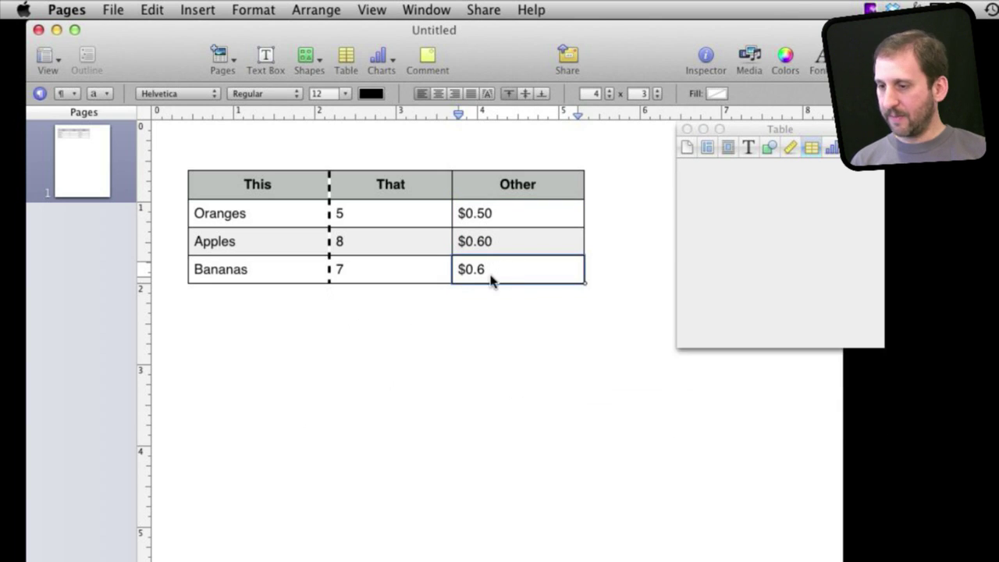
left_click(500, 277)
left_click(519, 265)
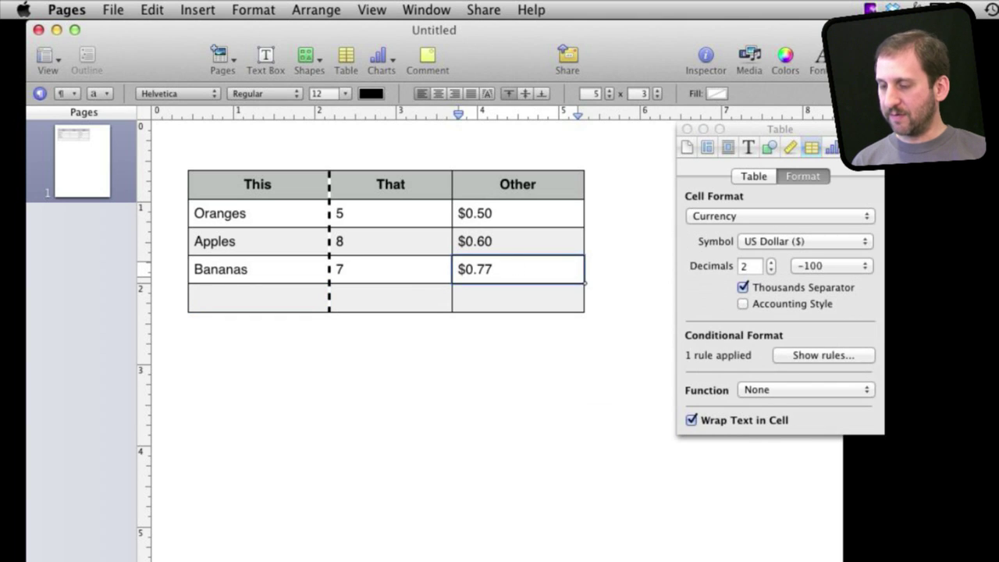
key("Return")
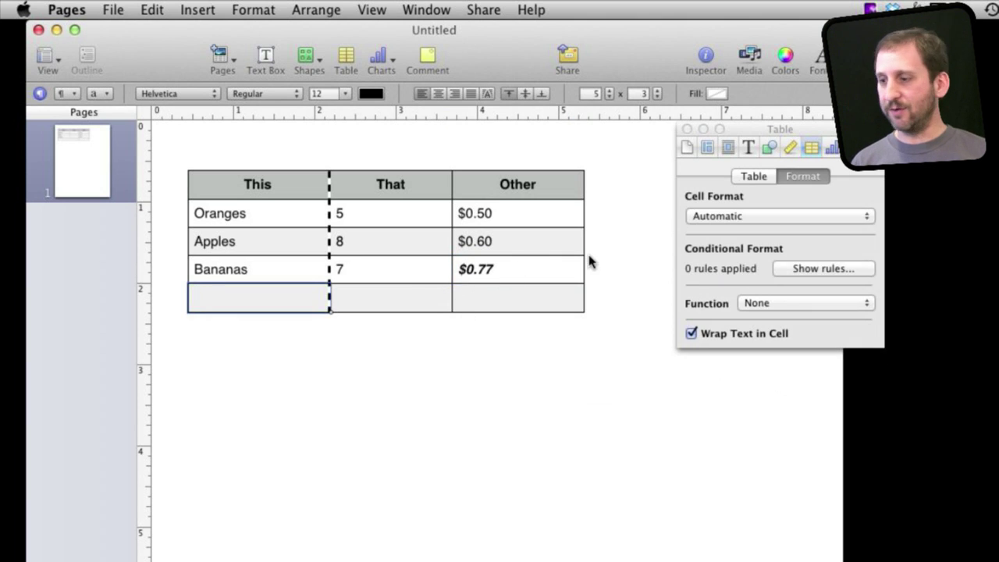
key("super+z")
key("super+z")
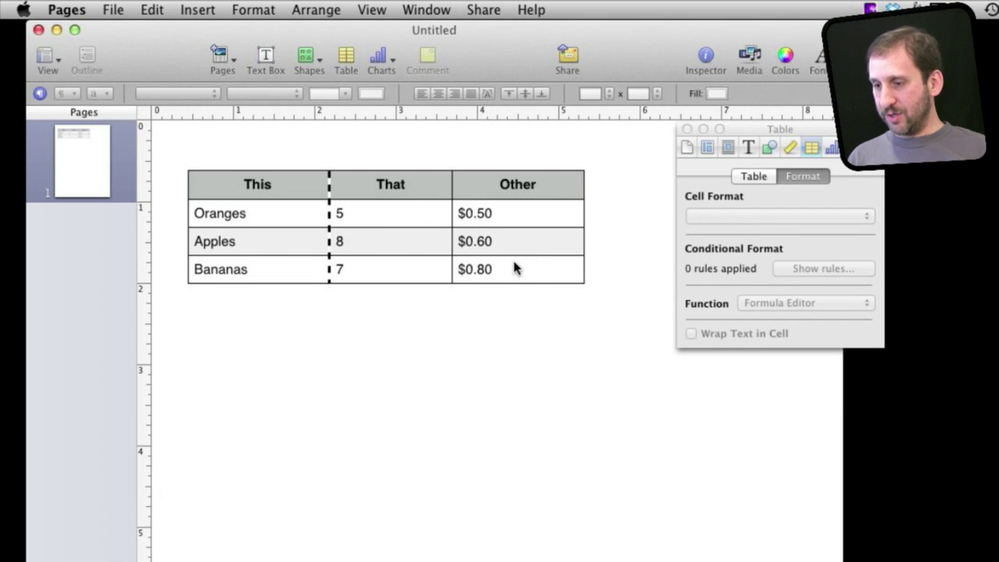
- With the Oranges $0.50 price cell selected, open iWork Formulas and Functions Help from the Help menu
left_click(488, 220)
left_click(500, 206)
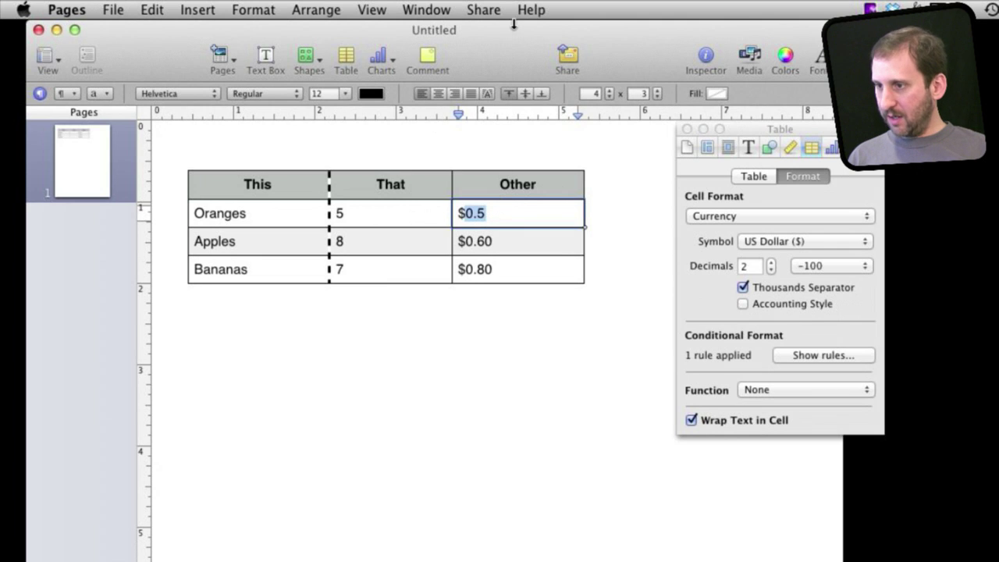
left_click(537, 10)
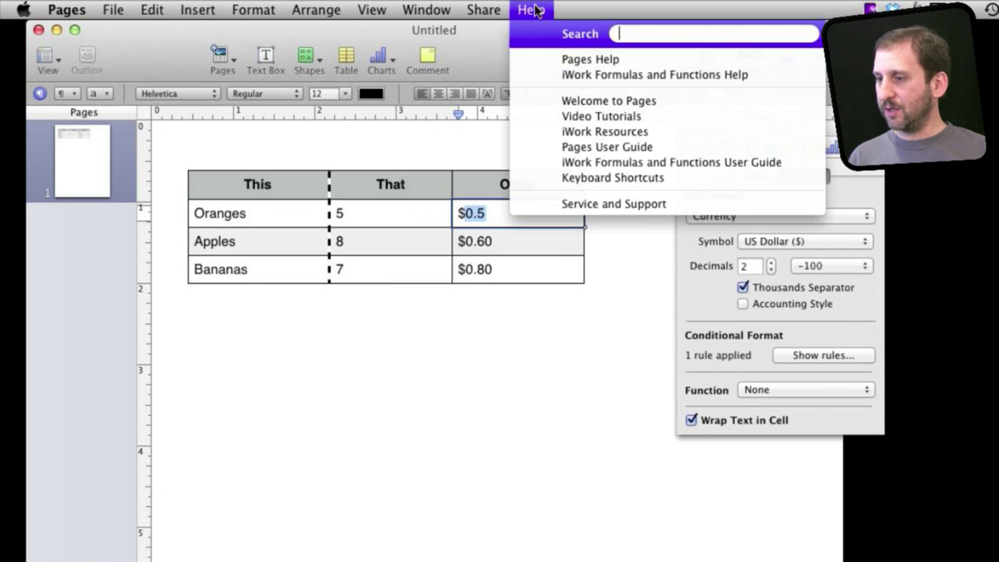
left_click(595, 74)
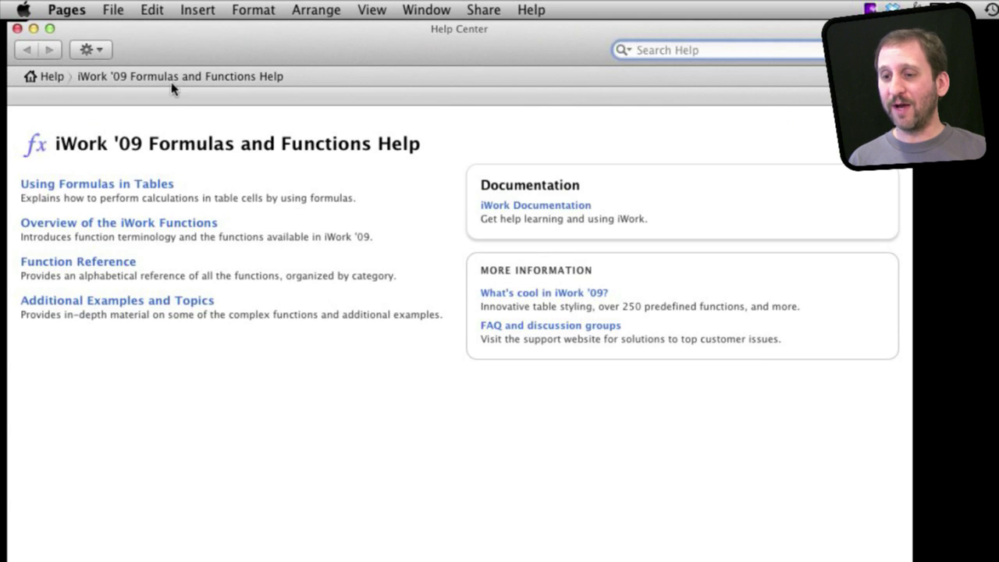
- Look at Using Formulas in Tables, then open the Function Reference's Listing of Statistical Functions
left_click(112, 184)
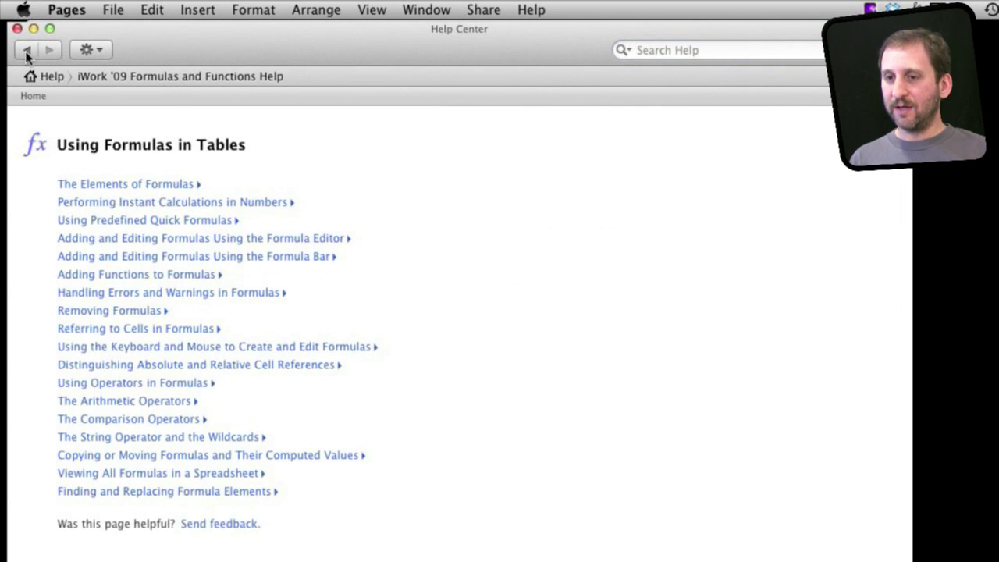
left_click(27, 50)
left_click(78, 262)
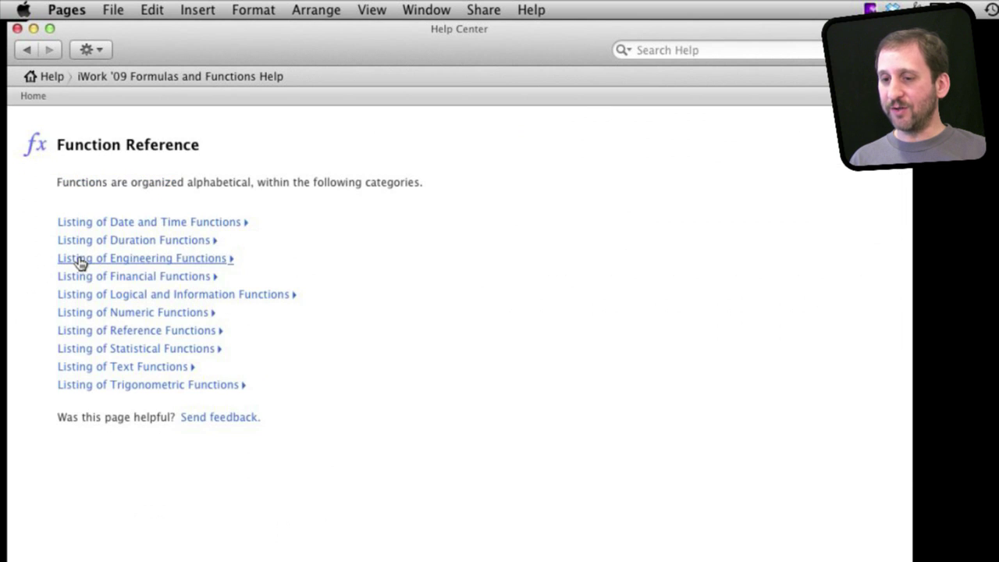
left_click(115, 351)
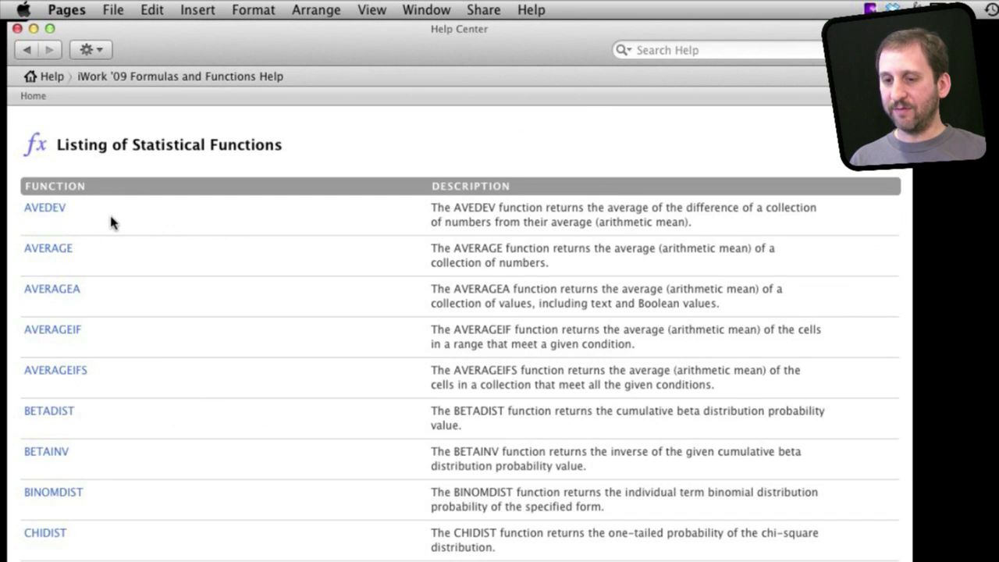